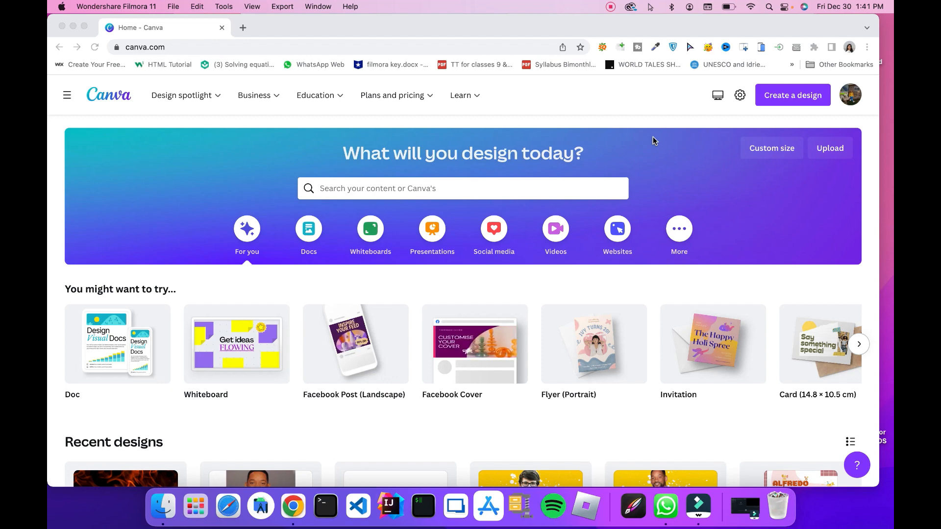
Search Google in a new browser tab for "kid image" and show the image results
left_click(245, 28)
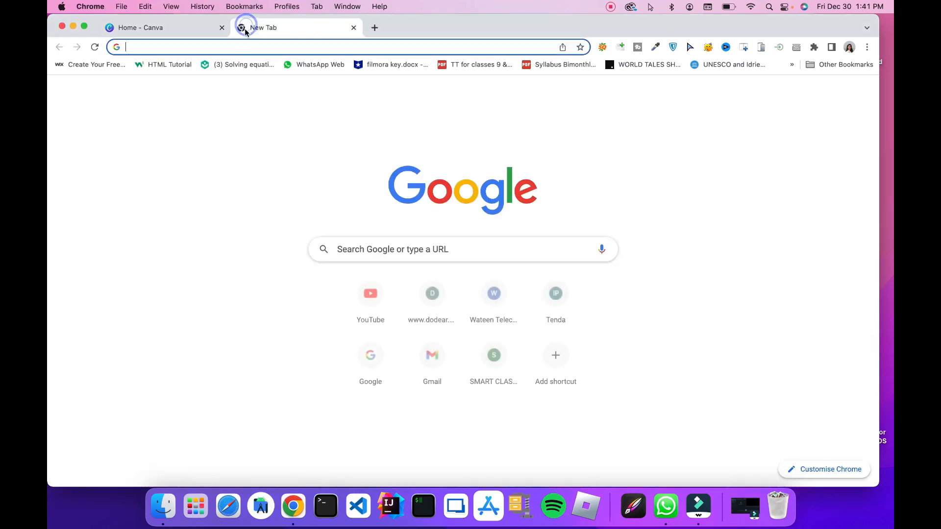
left_click(240, 46)
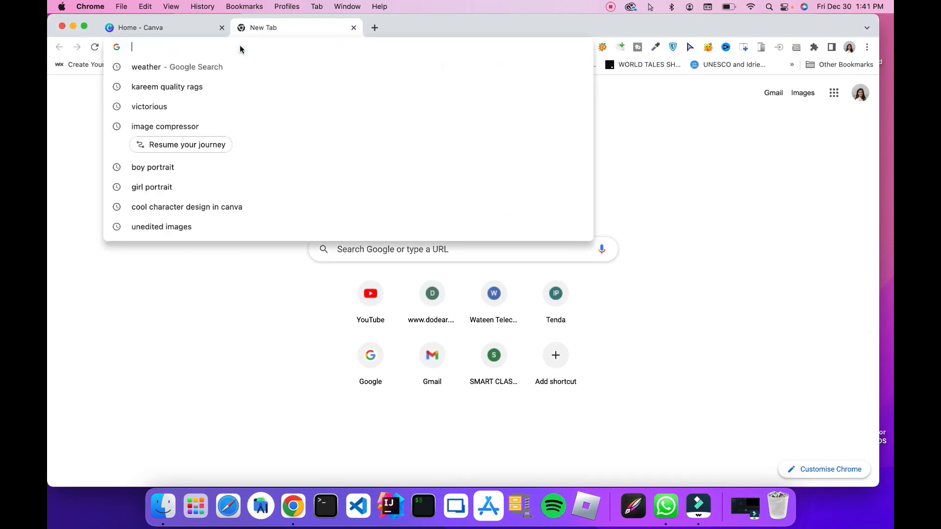
left_click(67, 144)
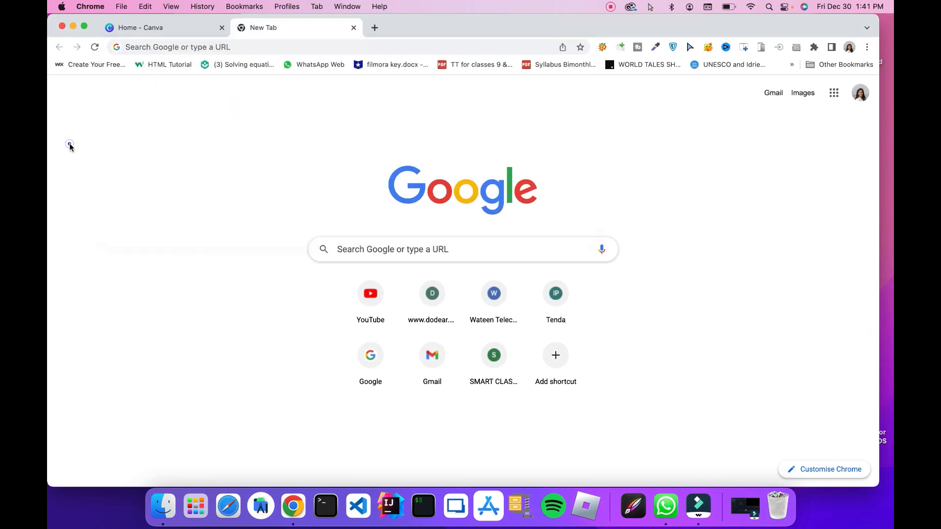
left_click(215, 51)
type("kid image")
key("Return")
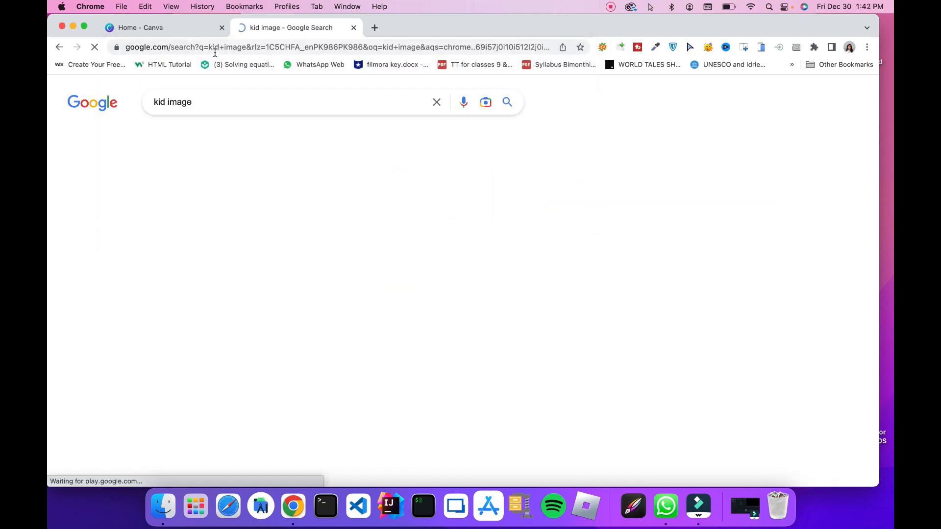
left_click(210, 137)
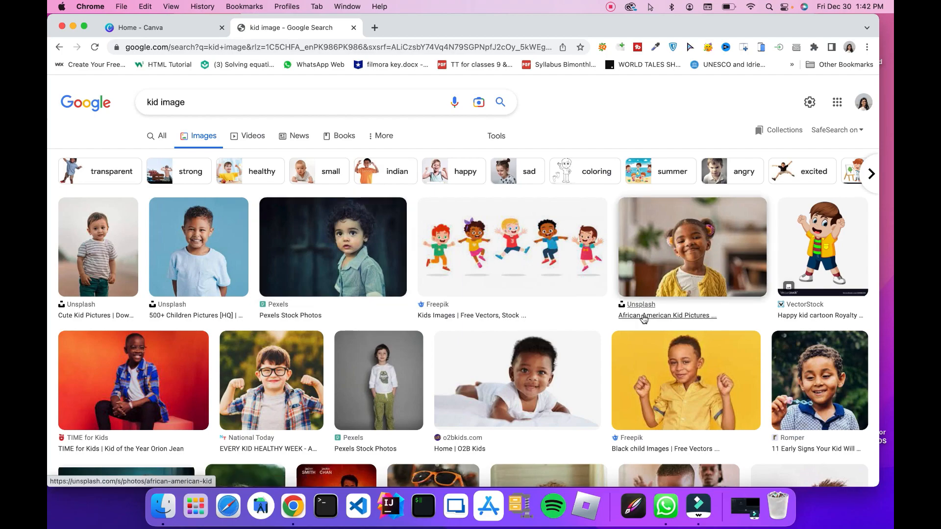
Browse the kid image results for a suitable photo to edit
scroll(415, 312, "down", 8)
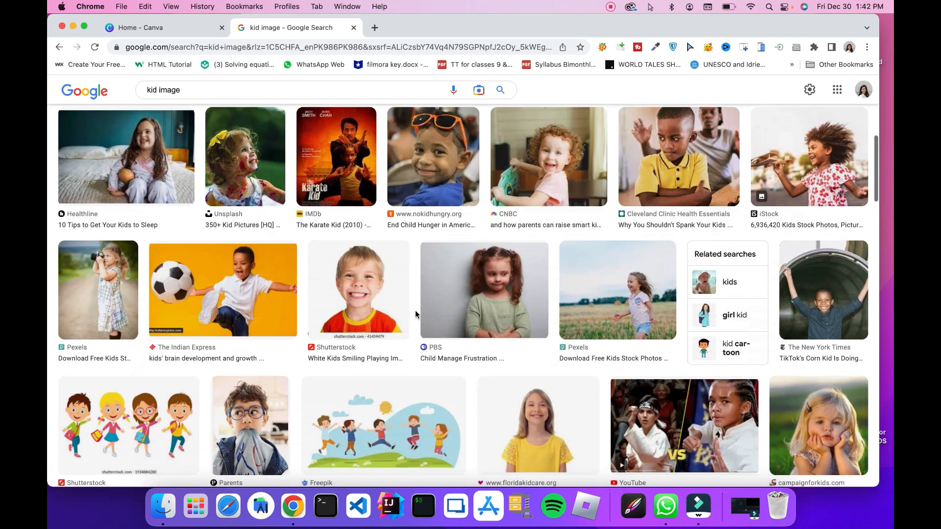
scroll(415, 313, "down", 5)
scroll(416, 314, "up", 3)
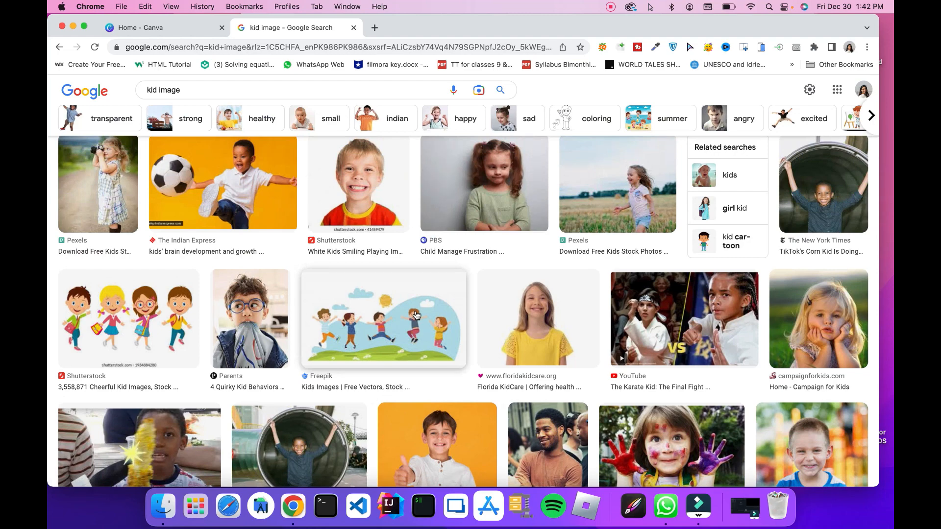
scroll(416, 314, "down", 5)
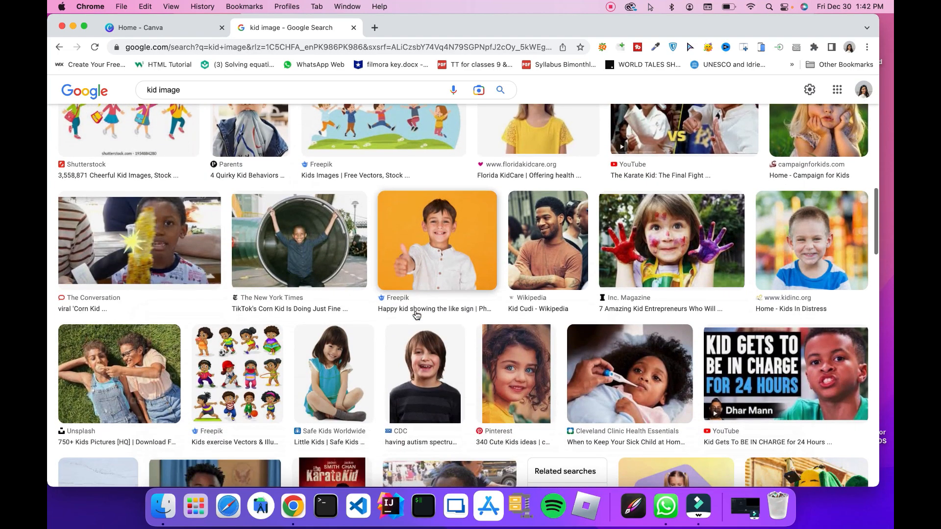
scroll(416, 314, "down", 15)
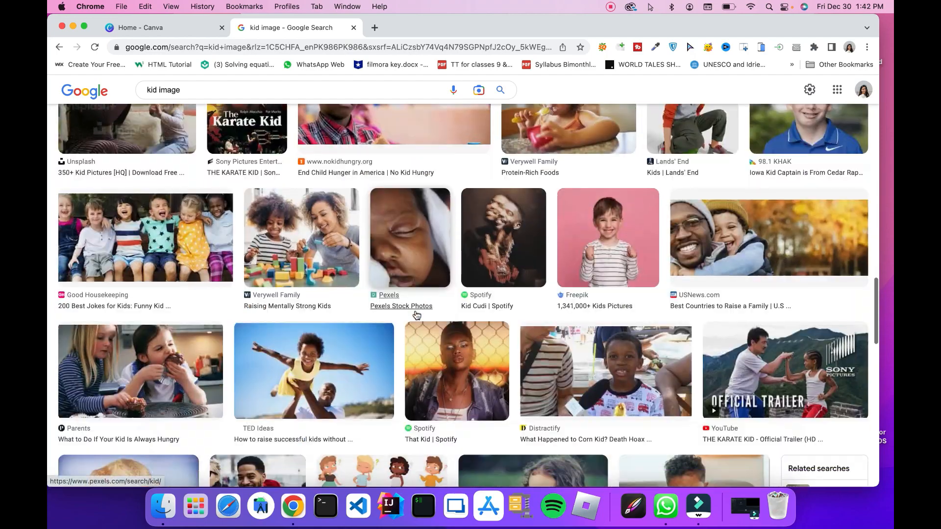
scroll(416, 315, "up", 20)
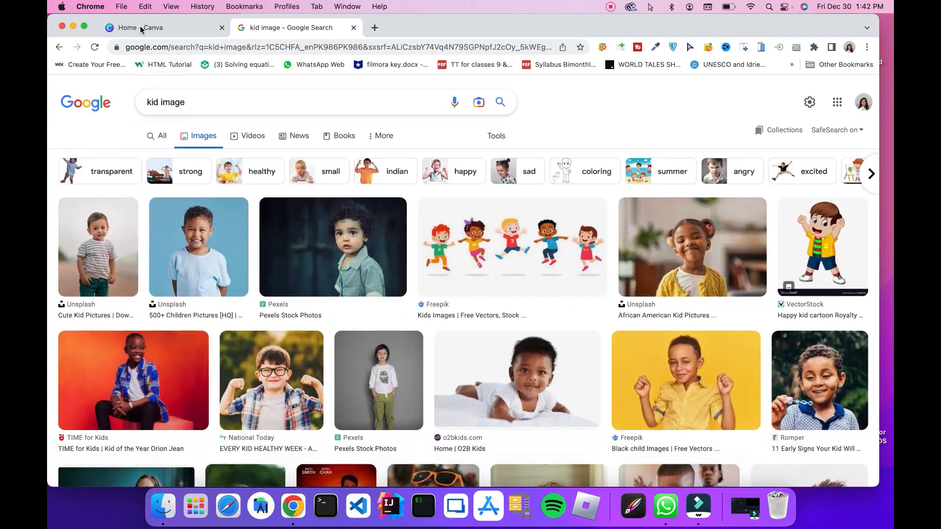
left_click(141, 28)
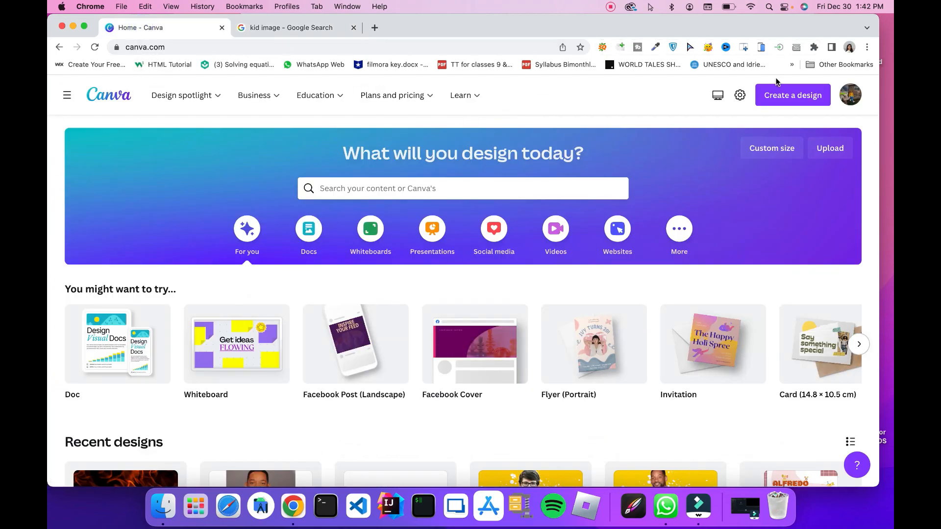
left_click(267, 32)
left_click(326, 265)
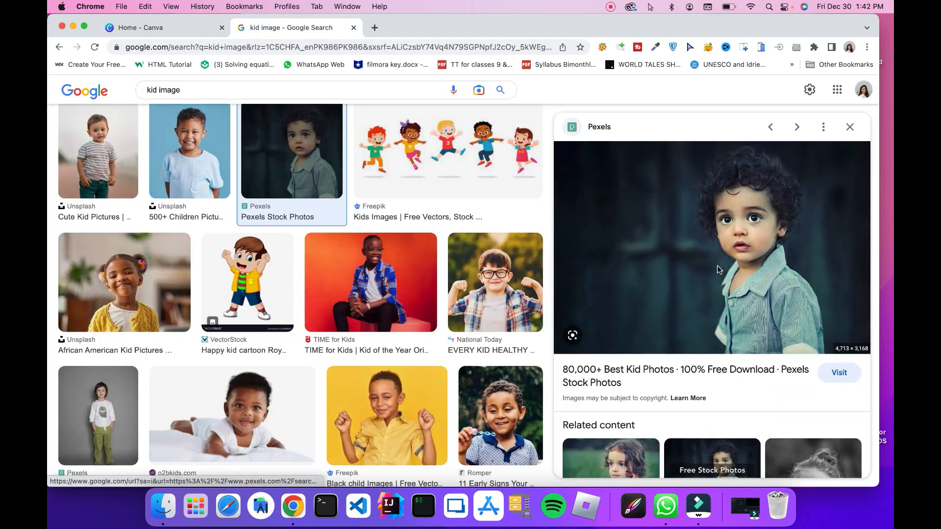
right_click(717, 269)
left_click(747, 377)
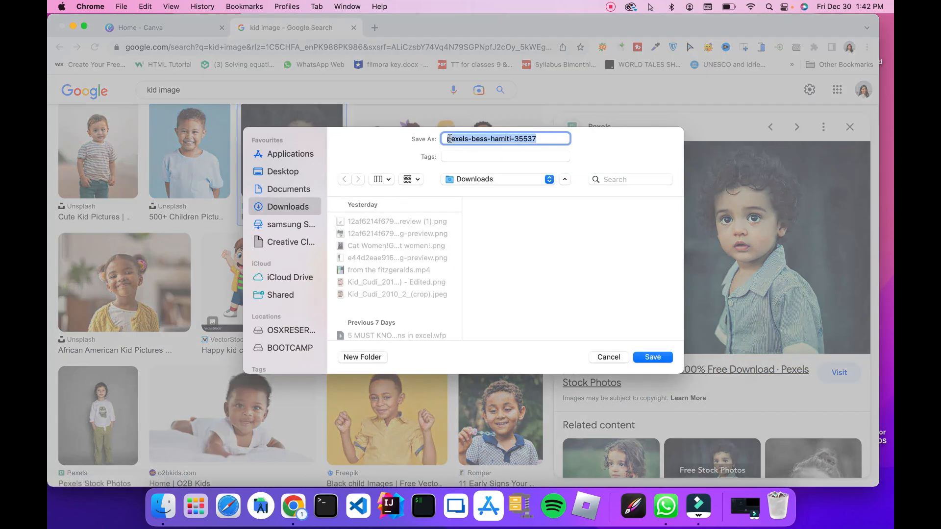
left_click(608, 357)
Switch to Canva, open Kid_Cudi_2010_2_(crop).jpeg from Downloads for photo editing, and dismiss the editor's notice and tour
left_click(154, 29)
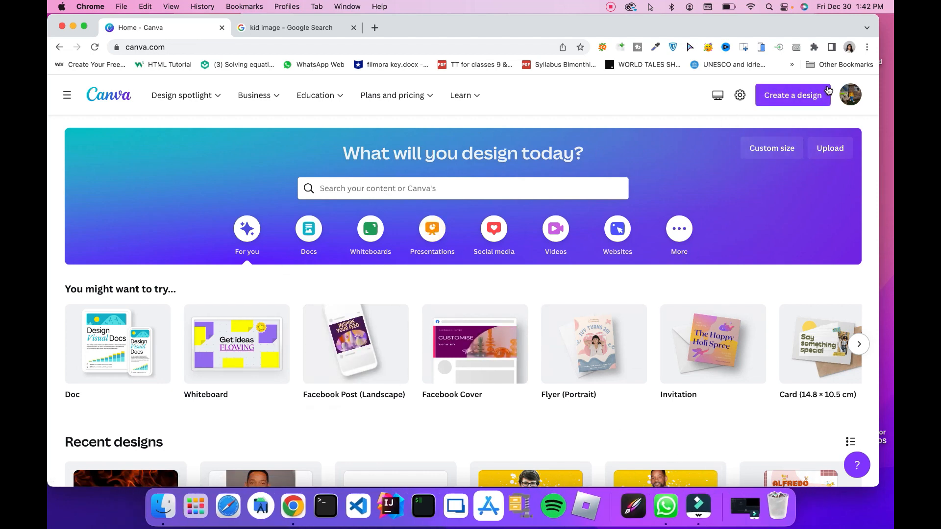
left_click(798, 96)
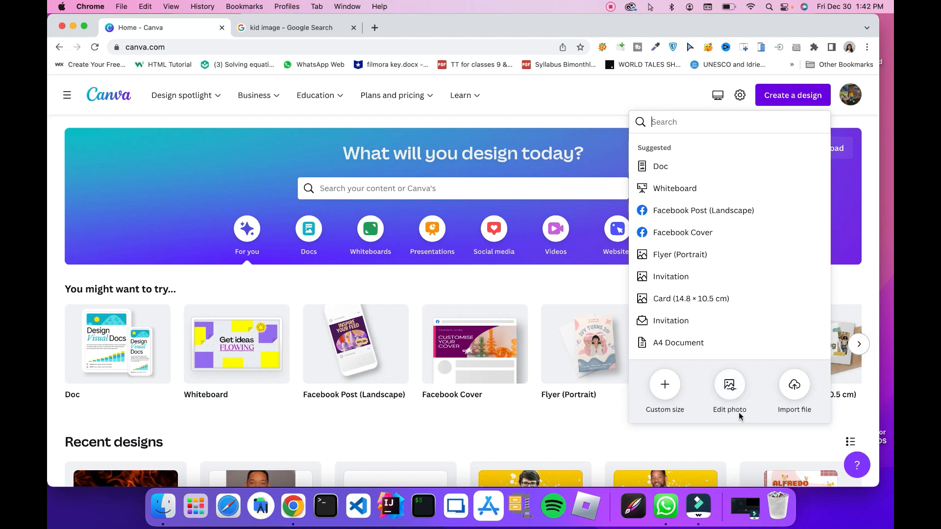
left_click(732, 386)
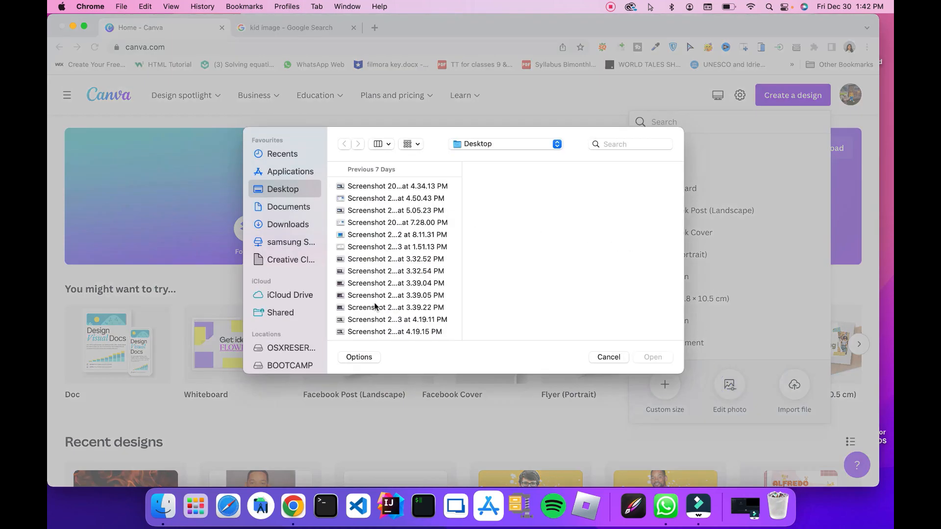
left_click(287, 224)
left_click(382, 258)
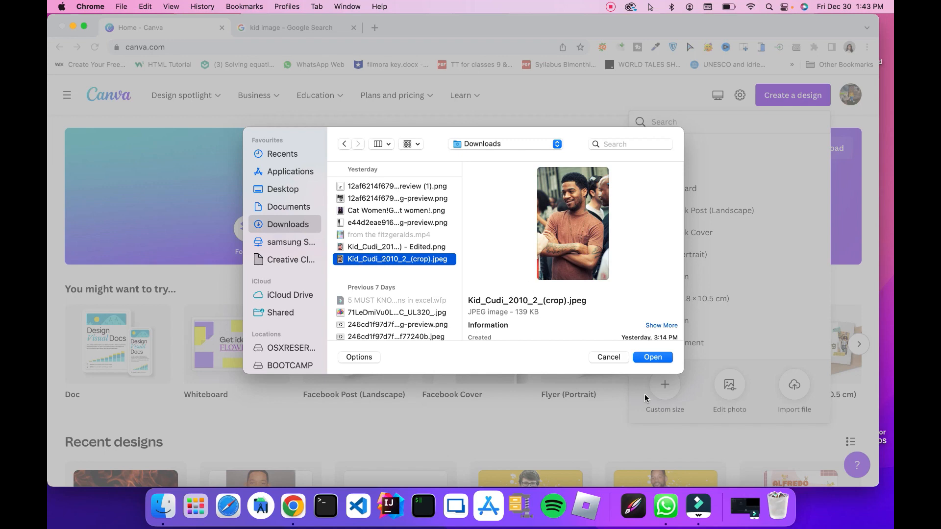
left_click(653, 357)
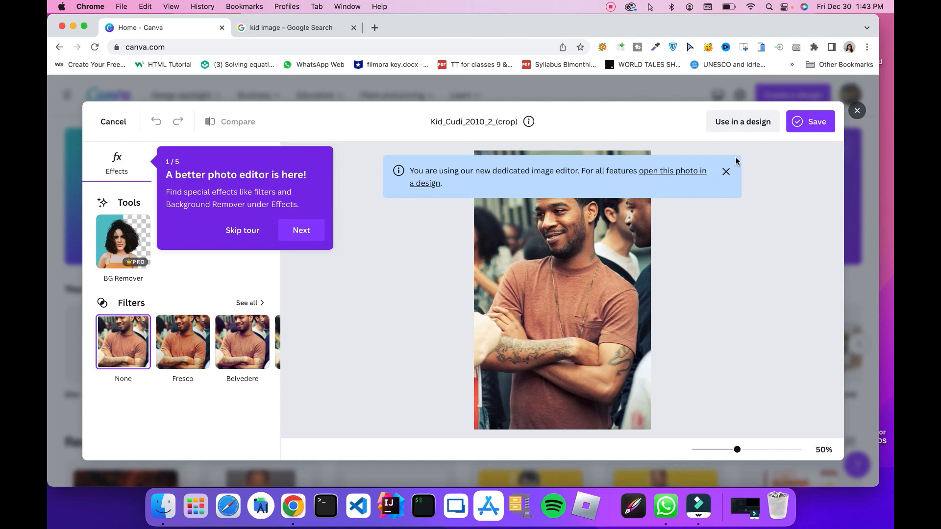
left_click(726, 169)
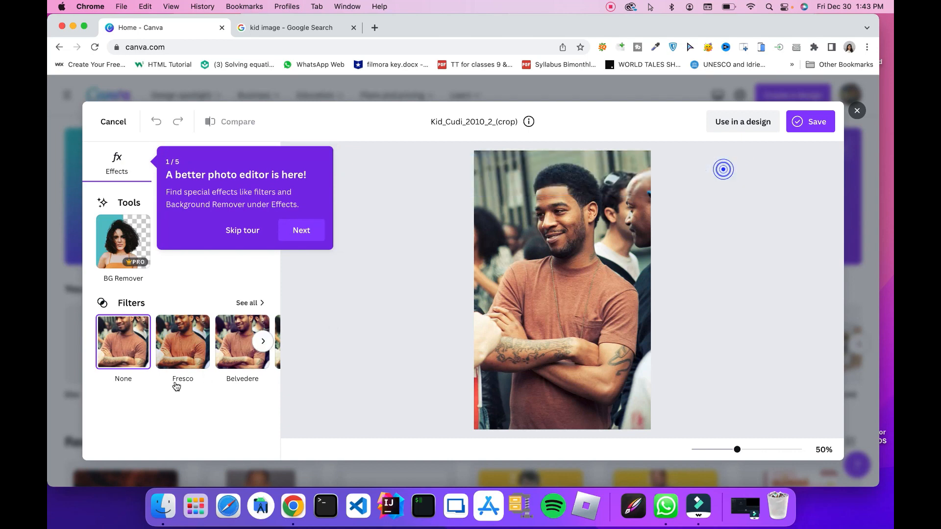
left_click(242, 230)
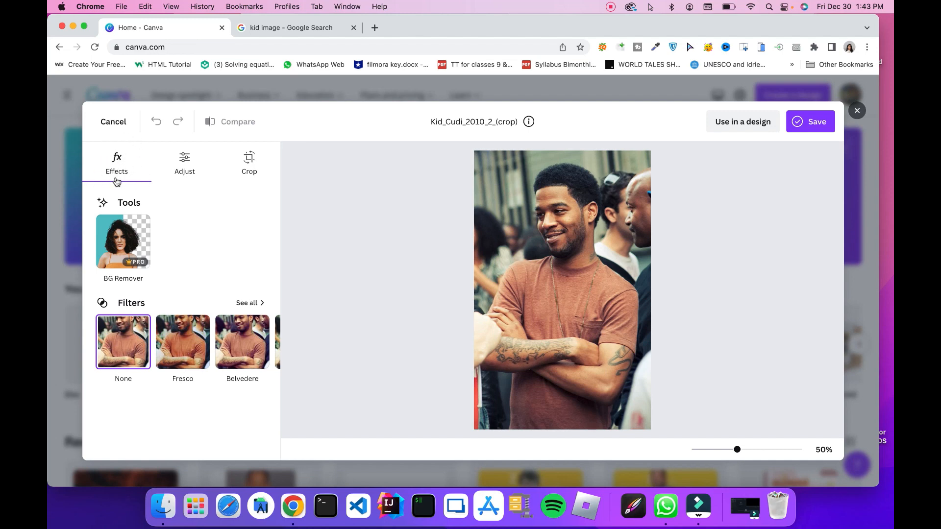
Try the Fresco, Belvedere, Luna and Aero filters on the photo and set the filter back to None
left_click(170, 360)
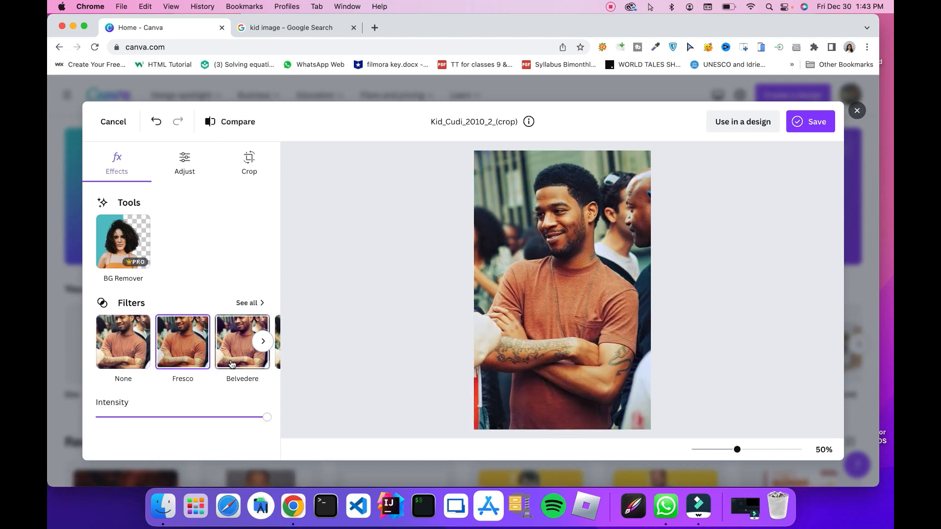
left_click(232, 362)
left_click(264, 341)
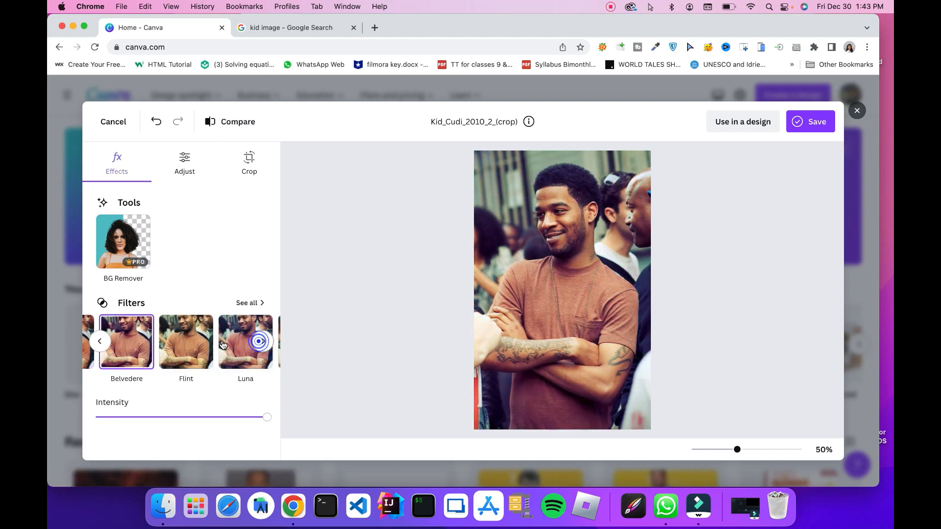
left_click(169, 349)
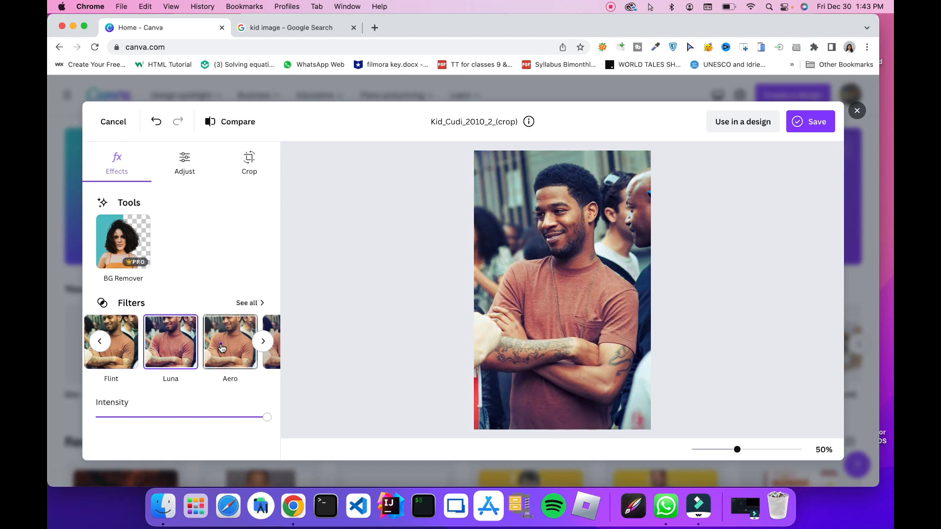
left_click(221, 345)
left_click(268, 363)
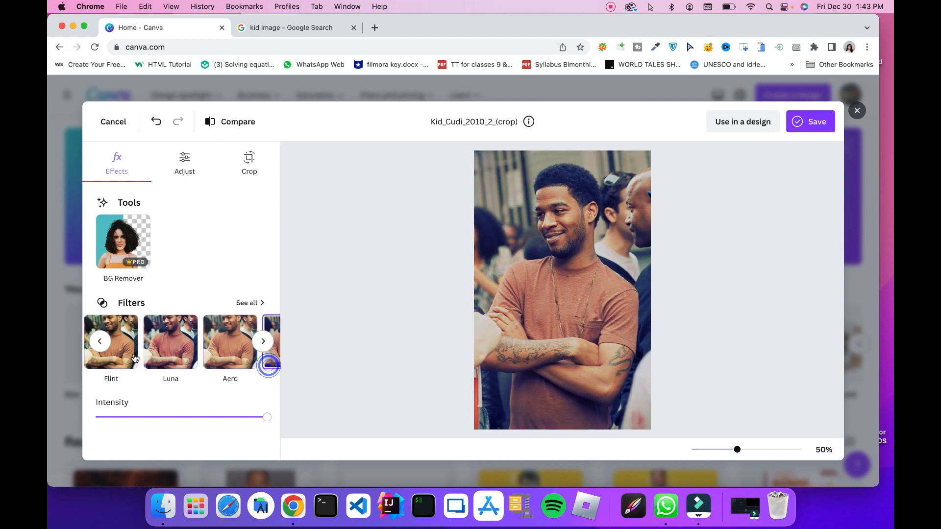
left_click(96, 341)
left_click(126, 352)
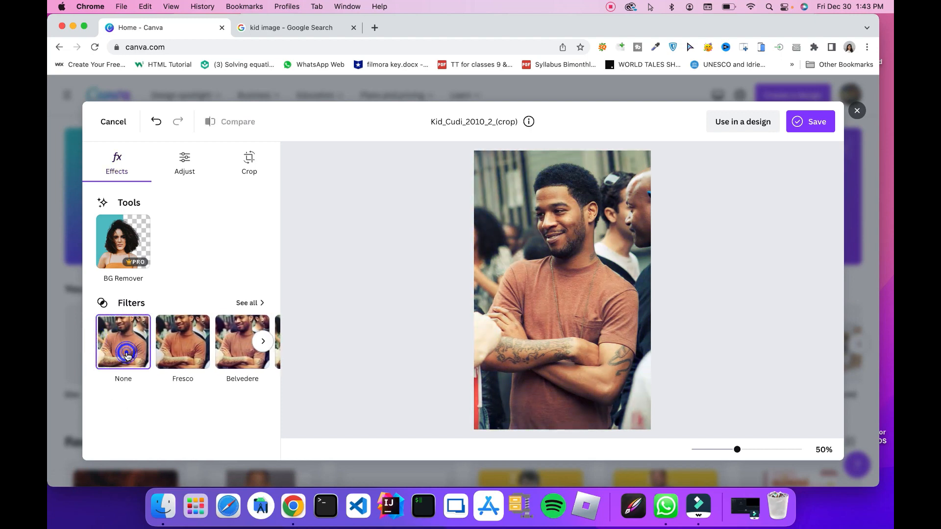
Try Auto-adjust on the photo's colors and turn it off again
left_click(184, 164)
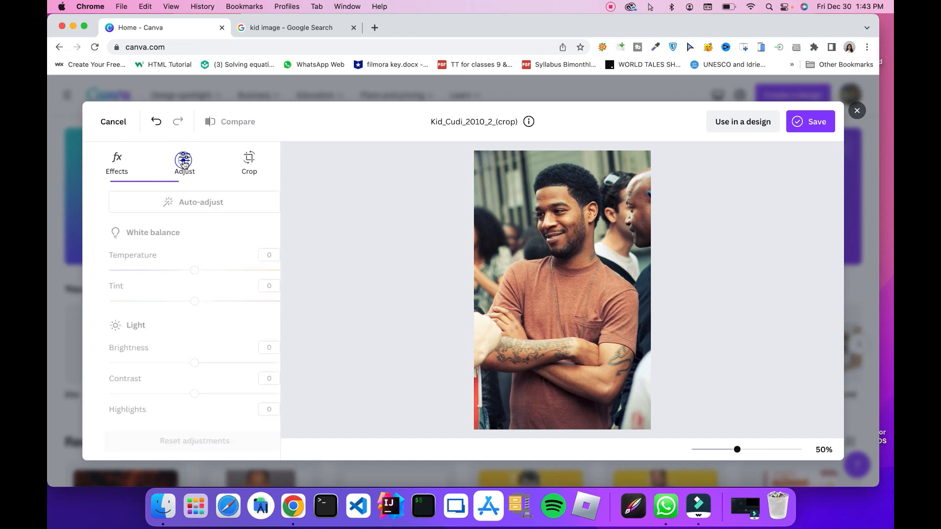
left_click(139, 165)
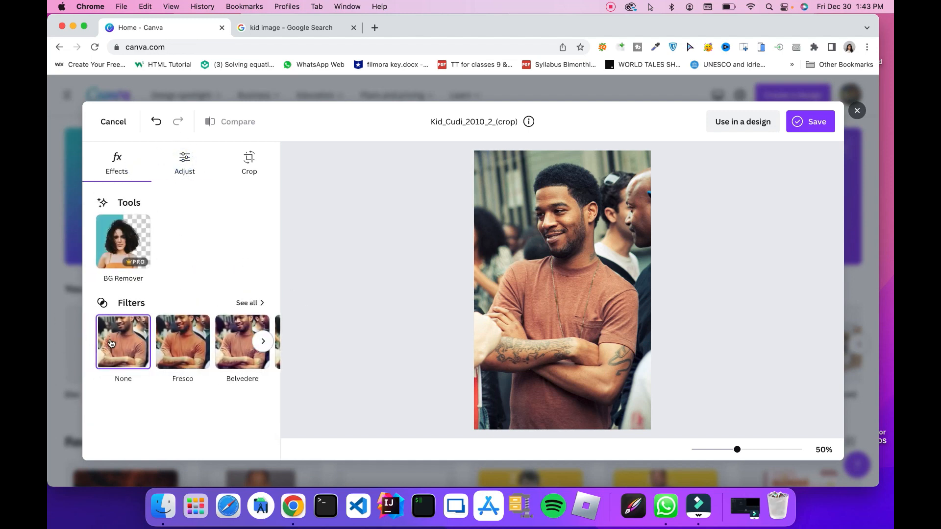
left_click(182, 159)
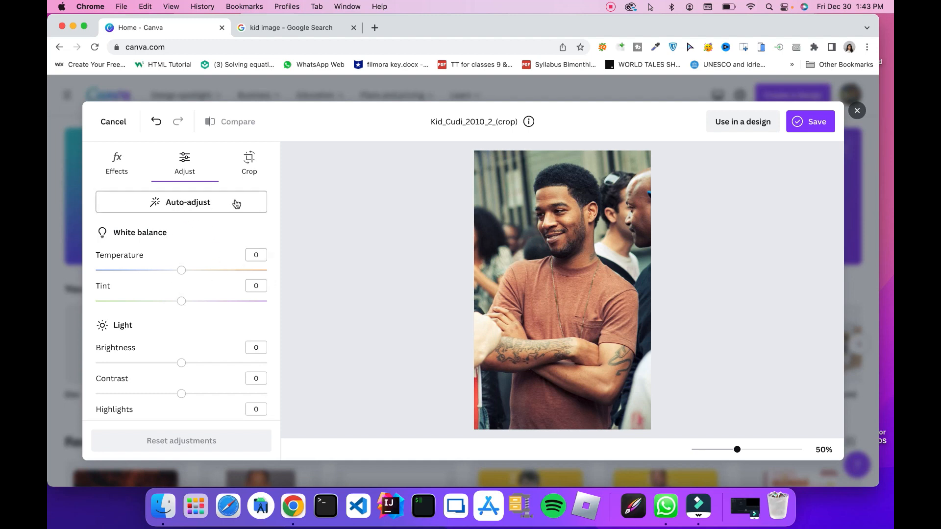
left_click(179, 199)
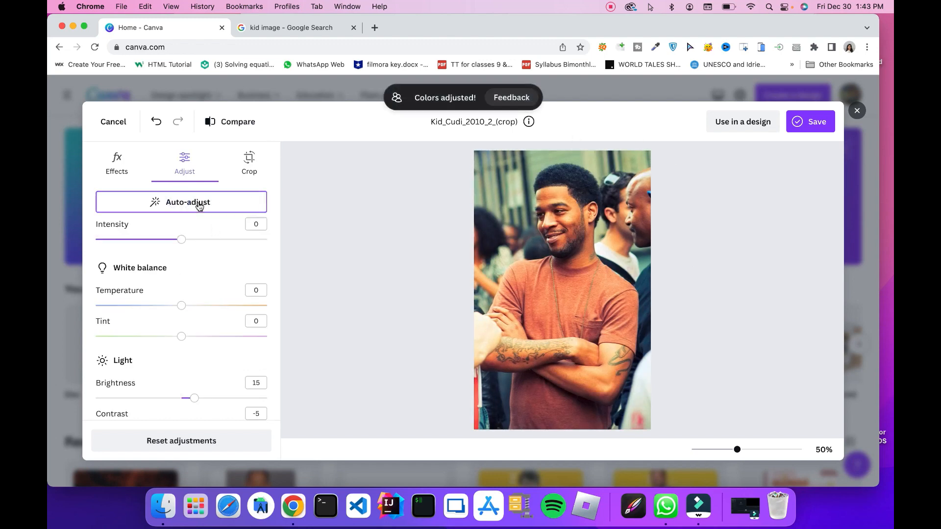
left_click(178, 202)
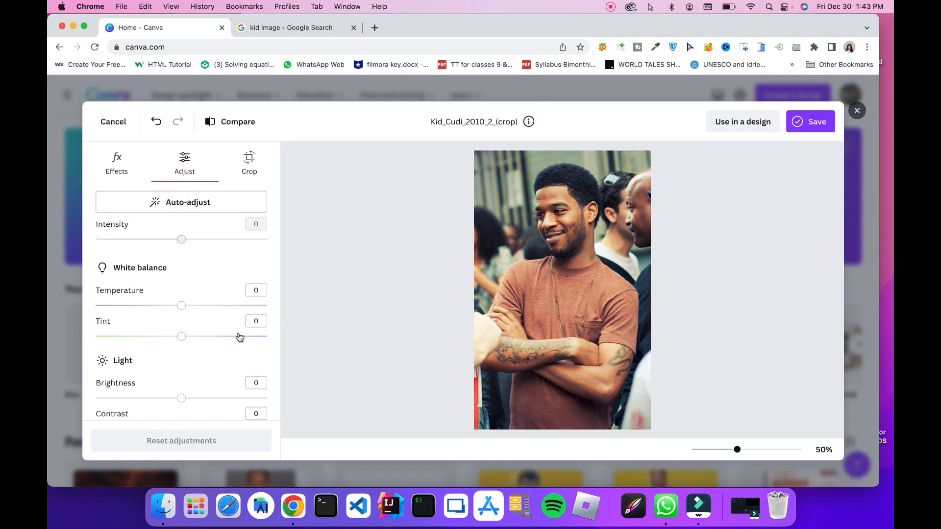
Examine the available White balance, Light, Color and Texture adjustments for the photo
scroll(239, 337, "down", 3)
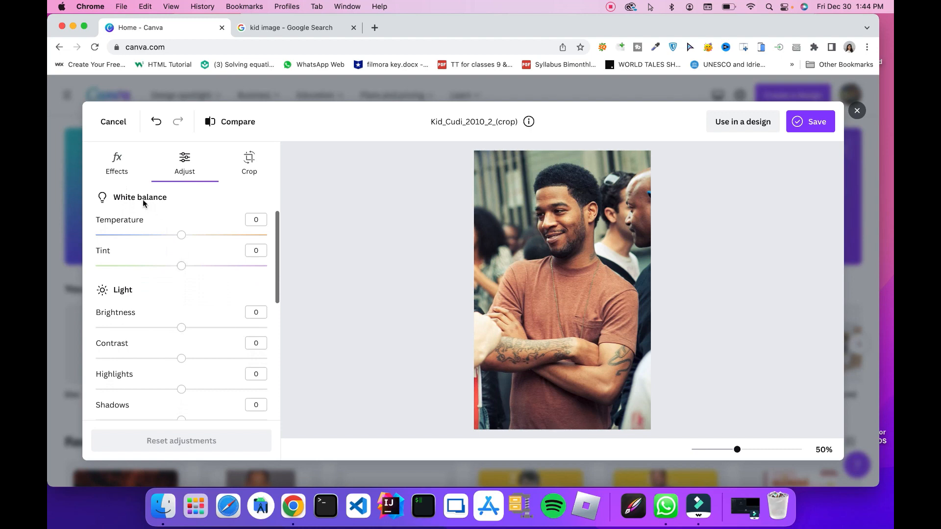
scroll(156, 260, "down", 5)
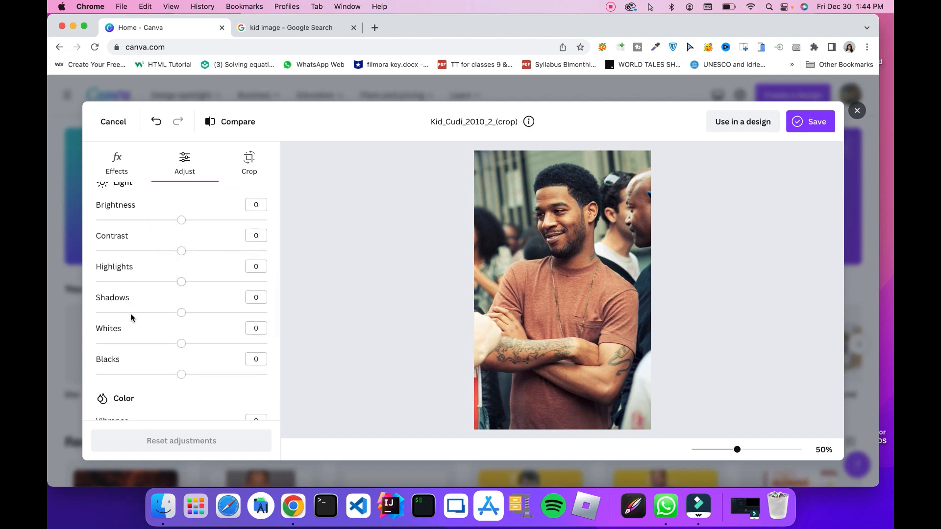
scroll(137, 354, "down", 3)
scroll(137, 353, "down", 3)
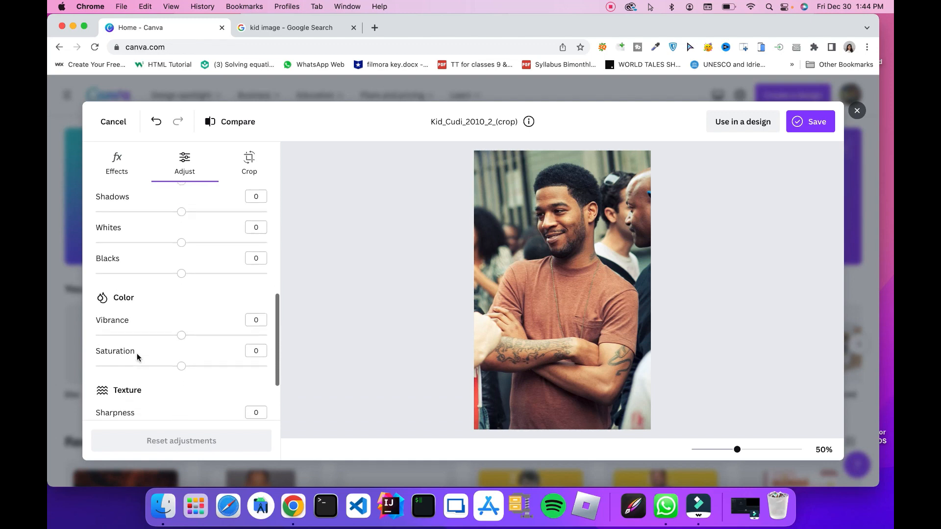
scroll(121, 322, "down", 2)
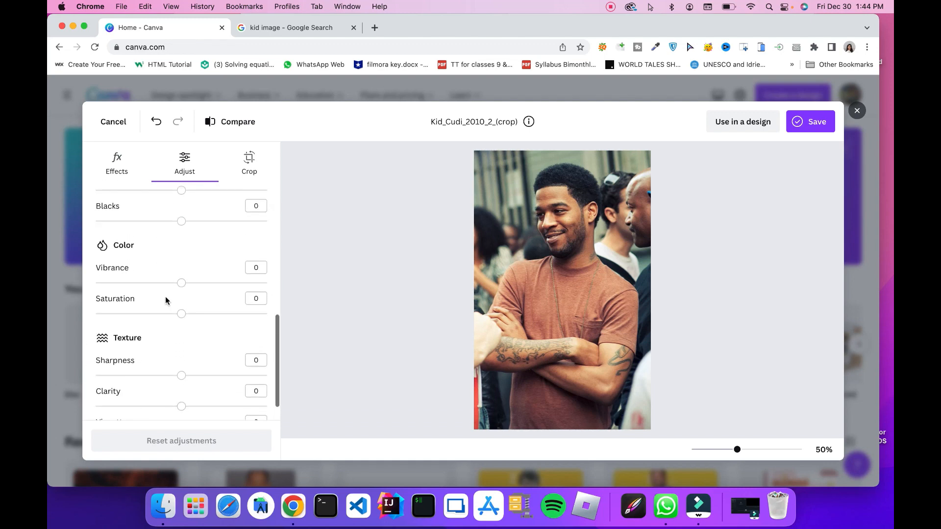
scroll(166, 298, "up", 15)
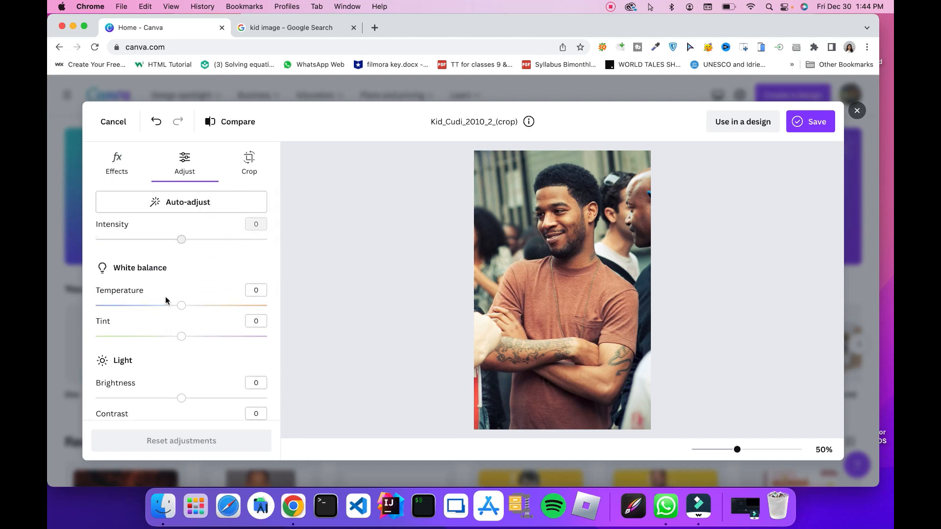
Try the photo's Temperature at 49 and -56, set it to -49, and undo a trial Tint increase
scroll(166, 301, "down", 2)
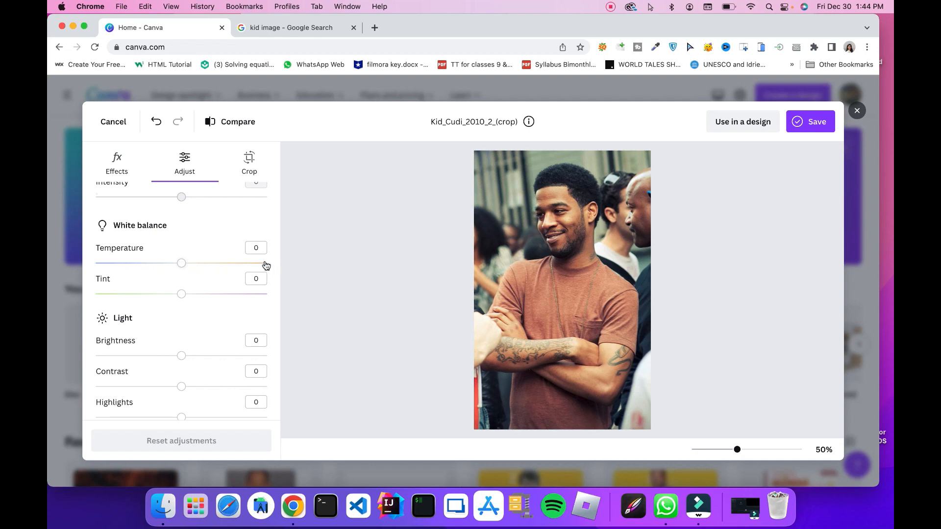
left_click_drag(181, 267, 224, 272)
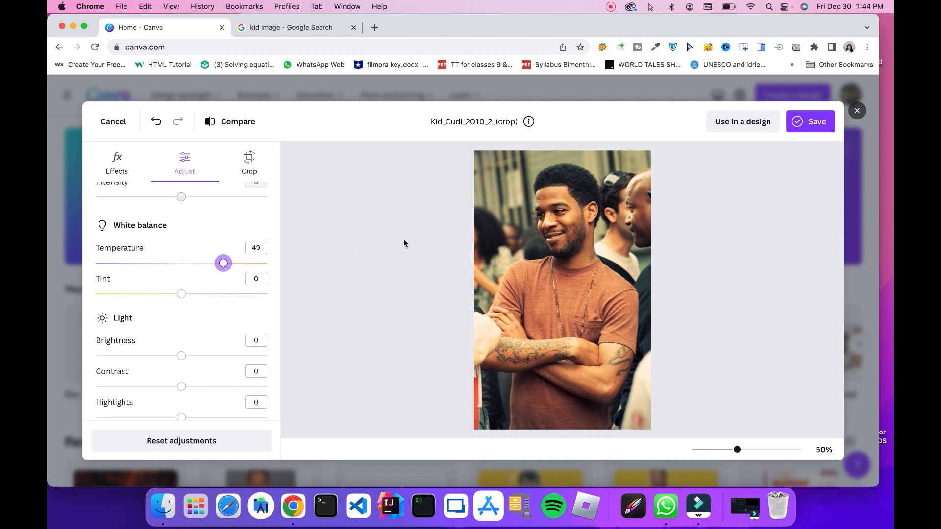
left_click_drag(225, 266, 134, 264)
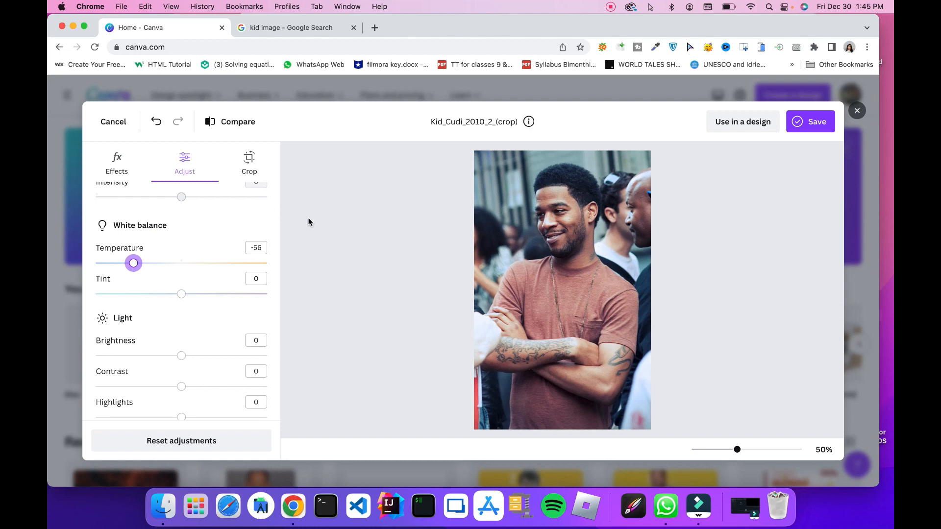
left_click_drag(129, 270, 141, 267)
left_click_drag(181, 294, 224, 301)
left_click(156, 122)
Try the photo's Brightness at 31, -68 and 100, and set it to 22
scroll(178, 325, "down", 4)
scroll(177, 324, "up", 3)
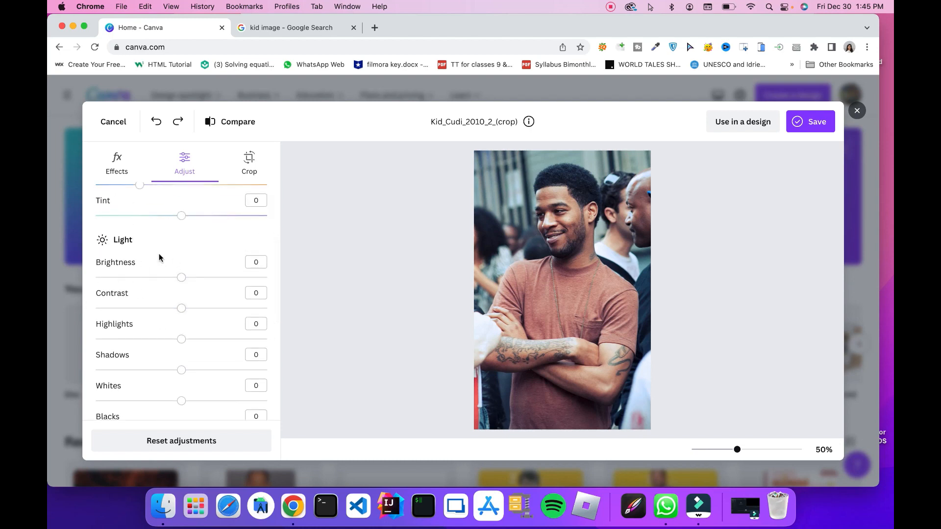
scroll(201, 273, "up", 1)
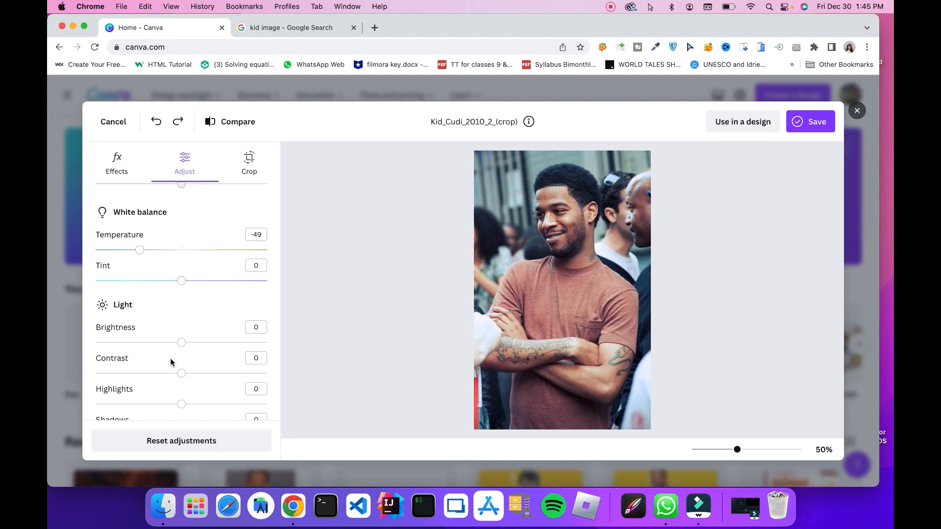
scroll(207, 315, "down", 3)
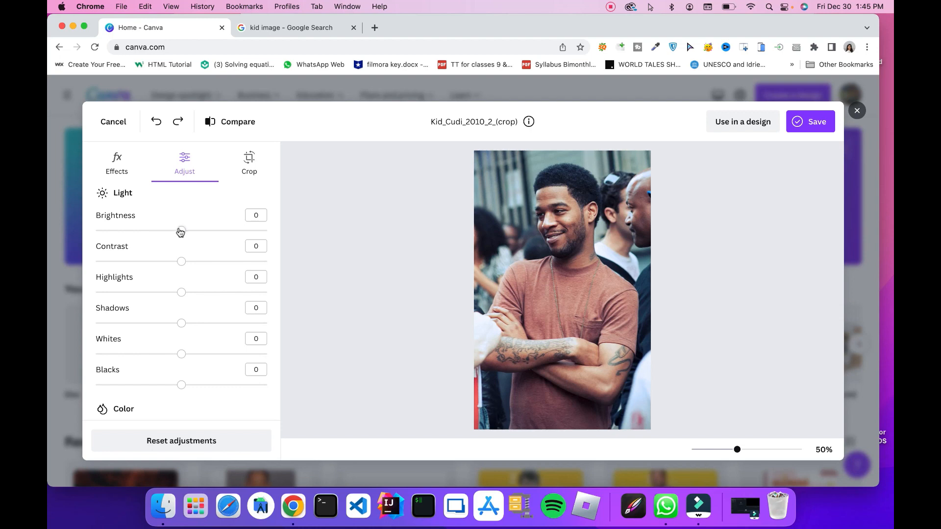
left_click_drag(181, 229, 210, 237)
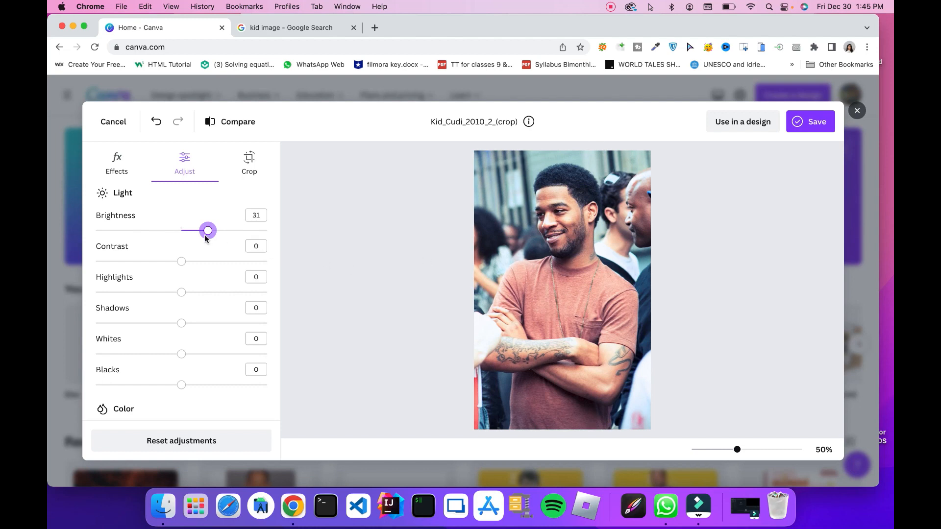
left_click_drag(209, 236, 131, 231)
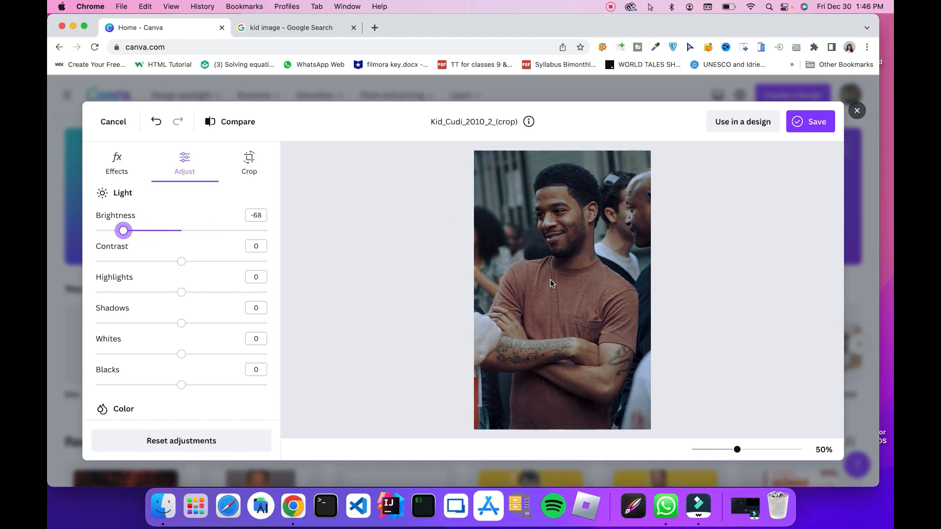
left_click_drag(122, 230, 316, 249)
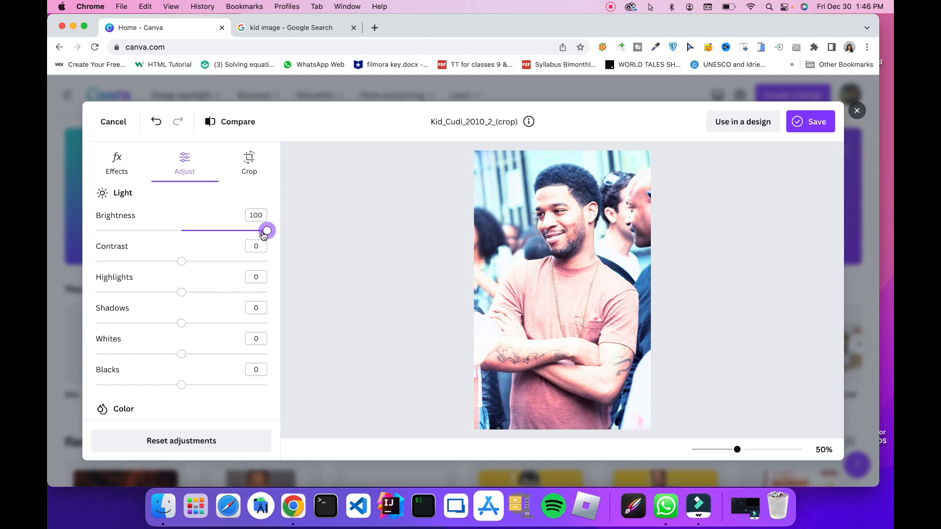
left_click_drag(231, 233, 201, 244)
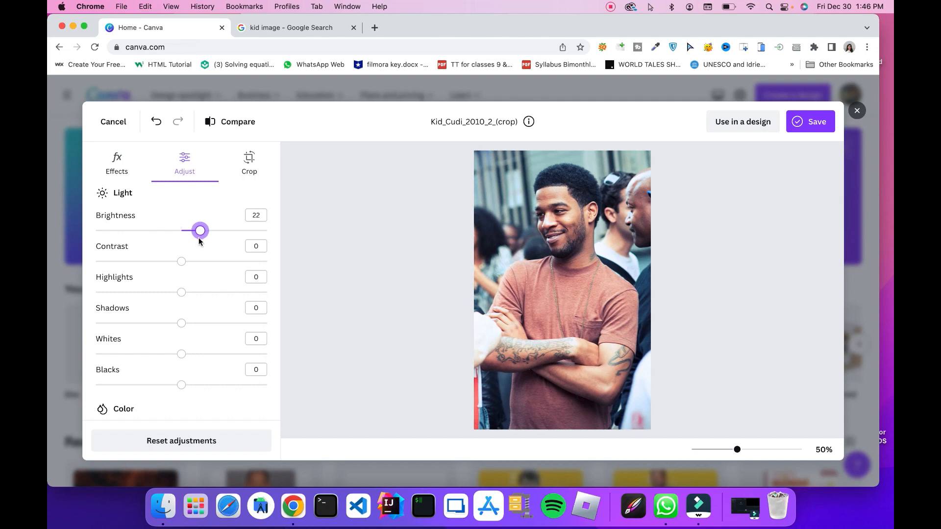
left_click(253, 215)
left_click(216, 248)
Try the photo's Contrast at 44, -84 and 0, and set it to 17
left_click_drag(181, 267, 220, 275)
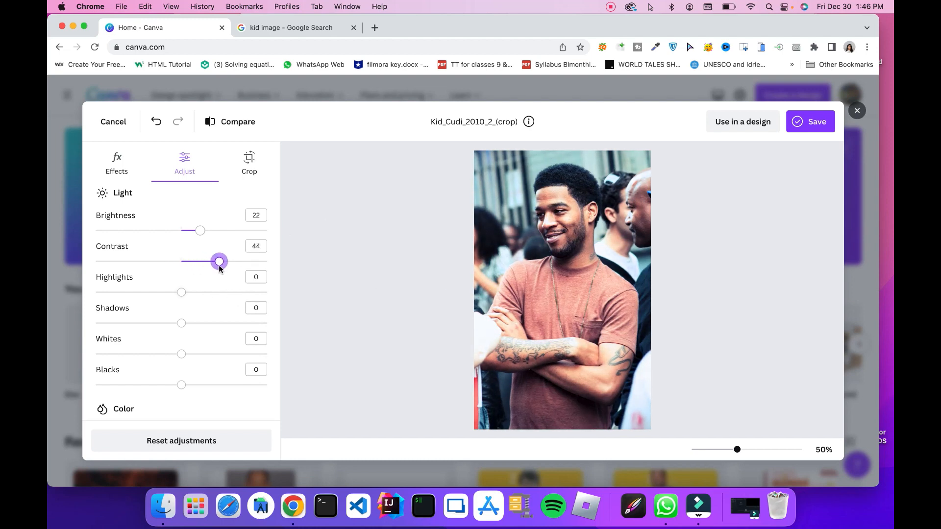
left_click_drag(221, 263, 110, 261)
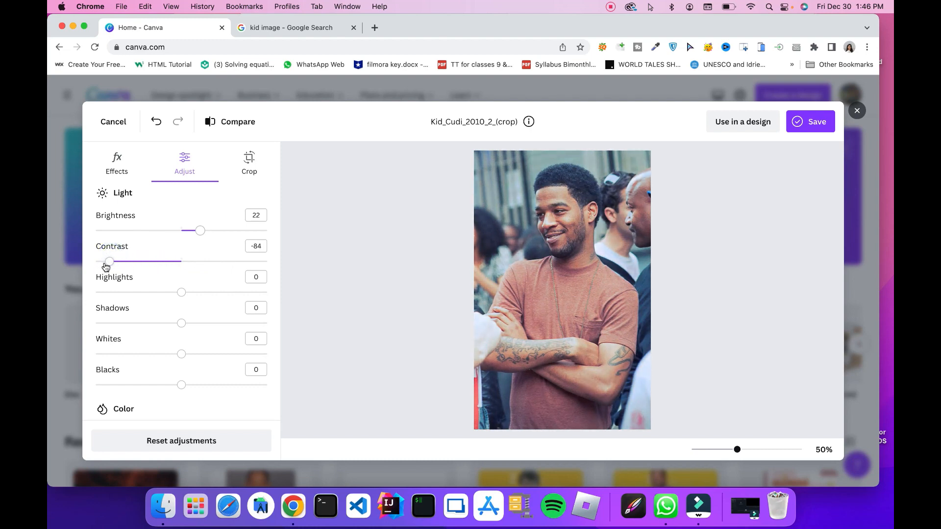
left_click(183, 262)
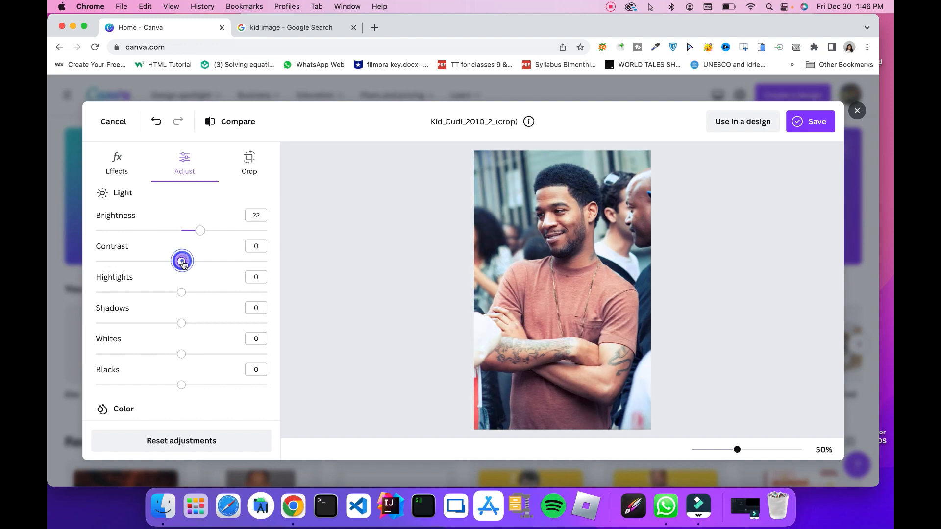
left_click_drag(183, 263, 196, 268)
Try the photo's Highlights at 40 and -100, and set them to 8
left_click_drag(184, 294, 222, 296)
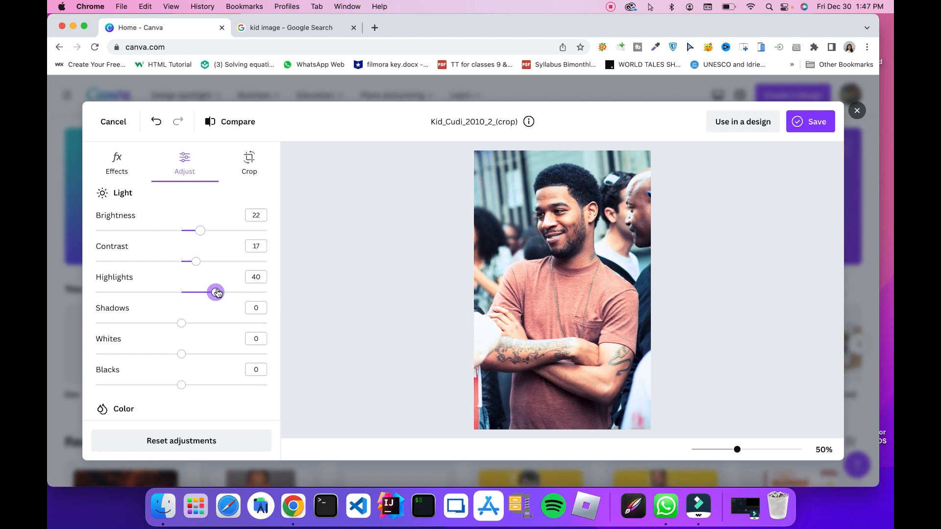
left_click_drag(217, 292, 84, 298)
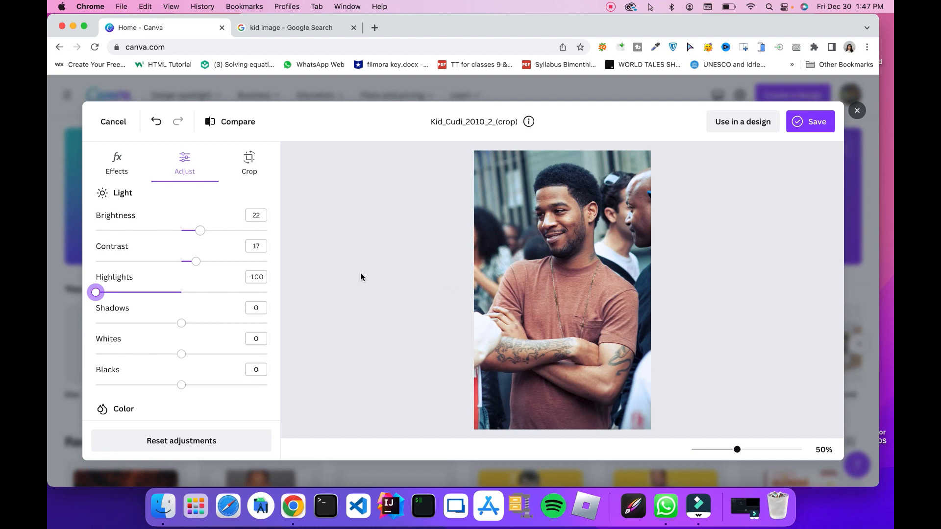
left_click(188, 293)
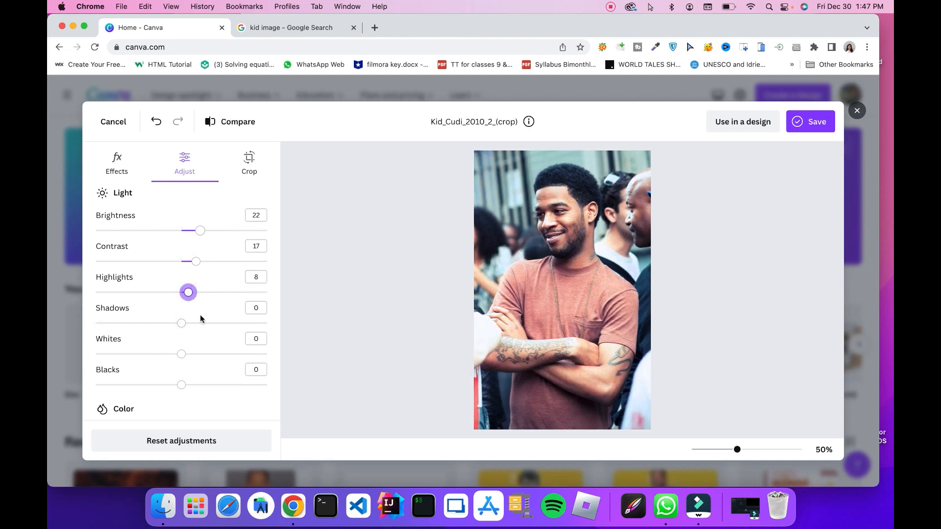
Try the photo's Shadows at 69 and -92, and set them to 49
scroll(200, 318, "down", 3)
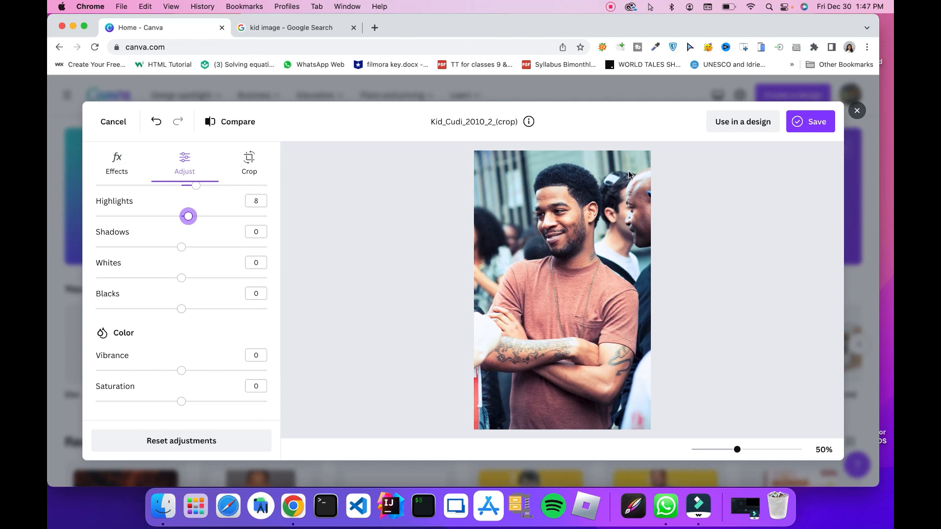
left_click(189, 248)
left_click_drag(190, 251, 243, 253)
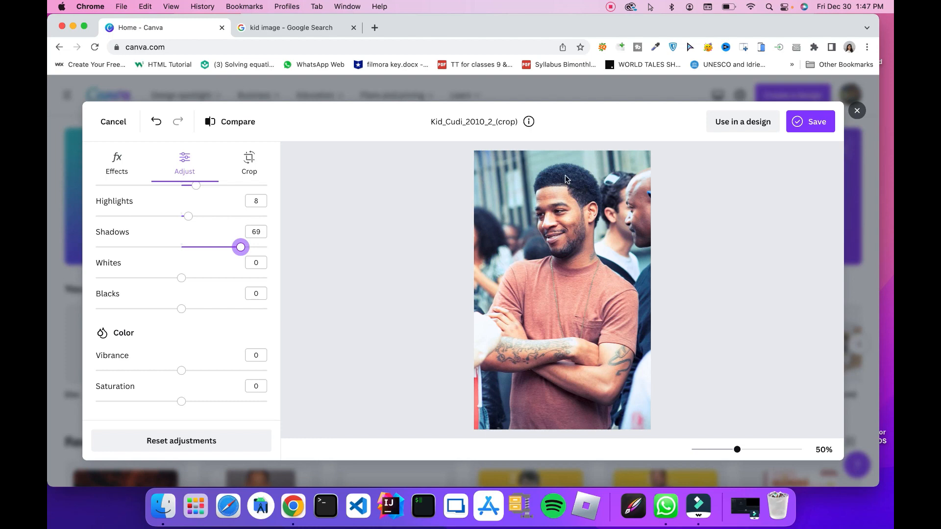
left_click_drag(235, 251, 103, 248)
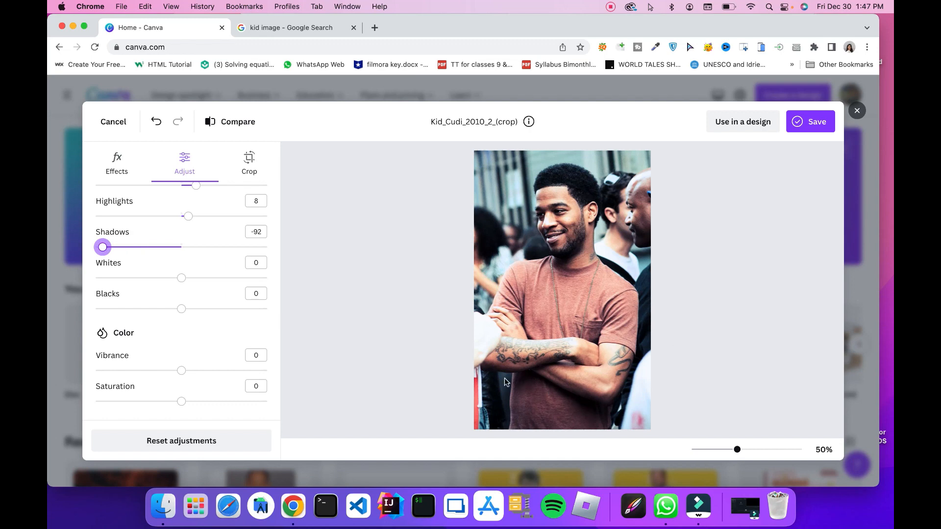
left_click_drag(103, 248, 223, 260)
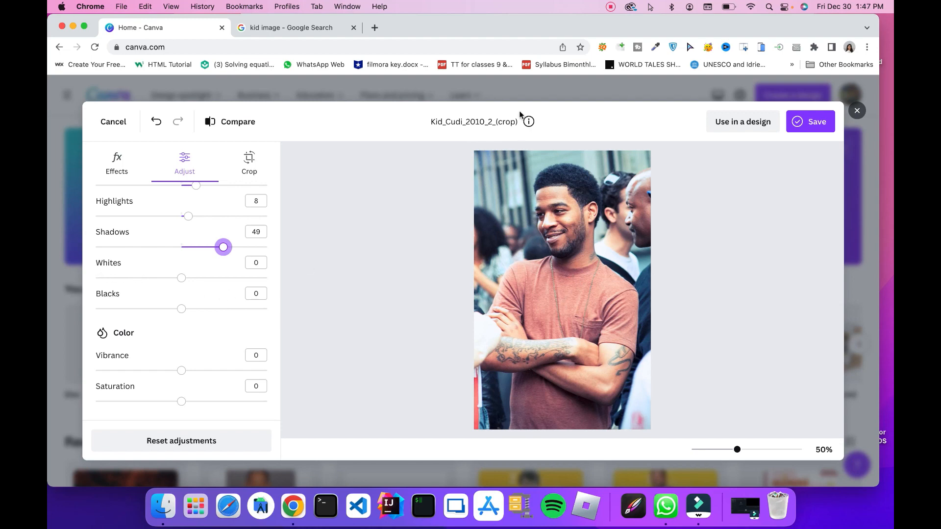
Try the photo's Whites at -100, undo and redo the changes, and set the Whites to 10
left_click_drag(189, 278, 95, 278)
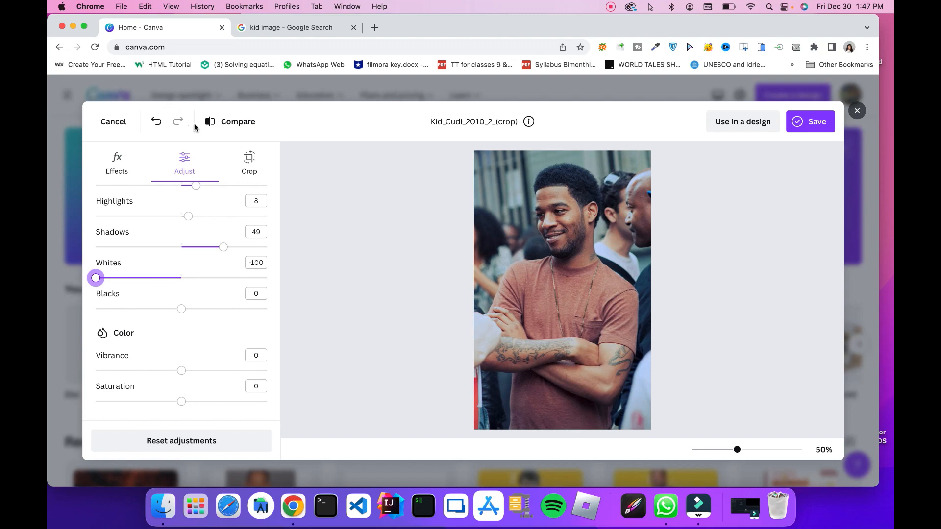
left_click(156, 123)
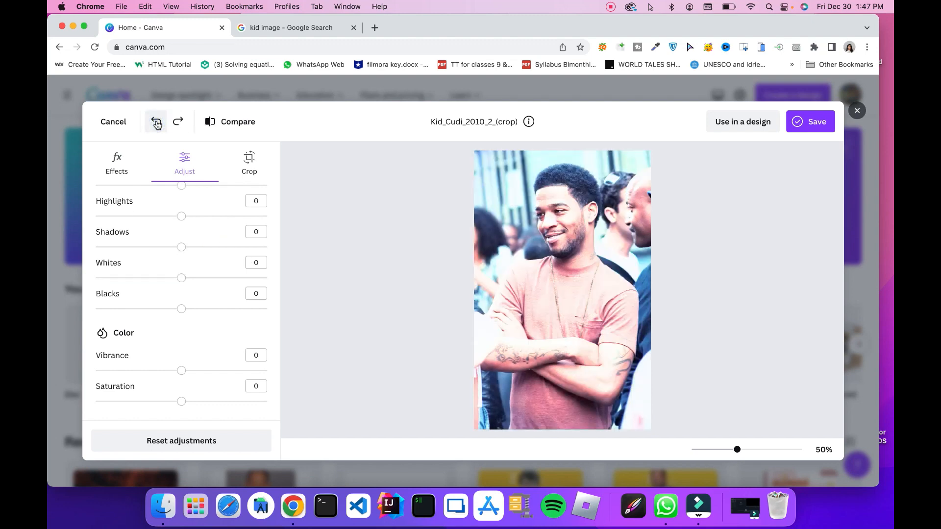
left_click(178, 121)
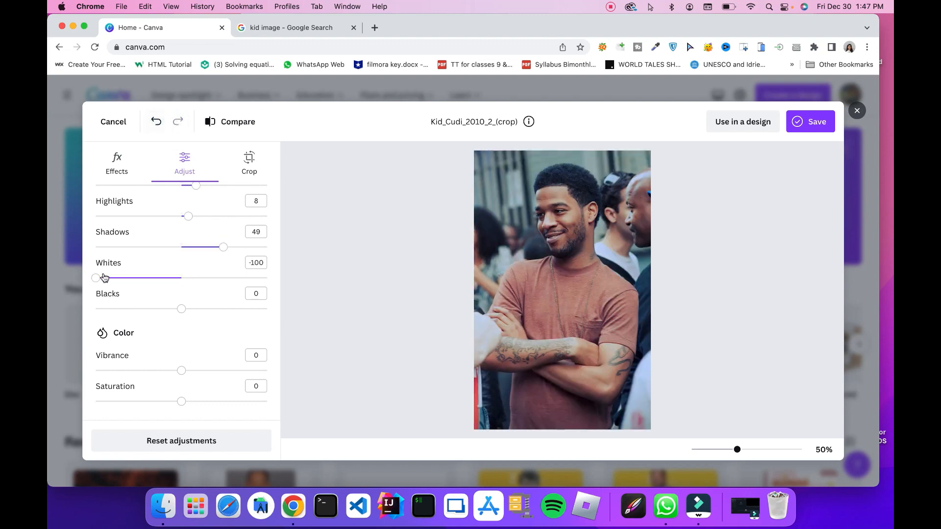
left_click_drag(96, 278, 190, 278)
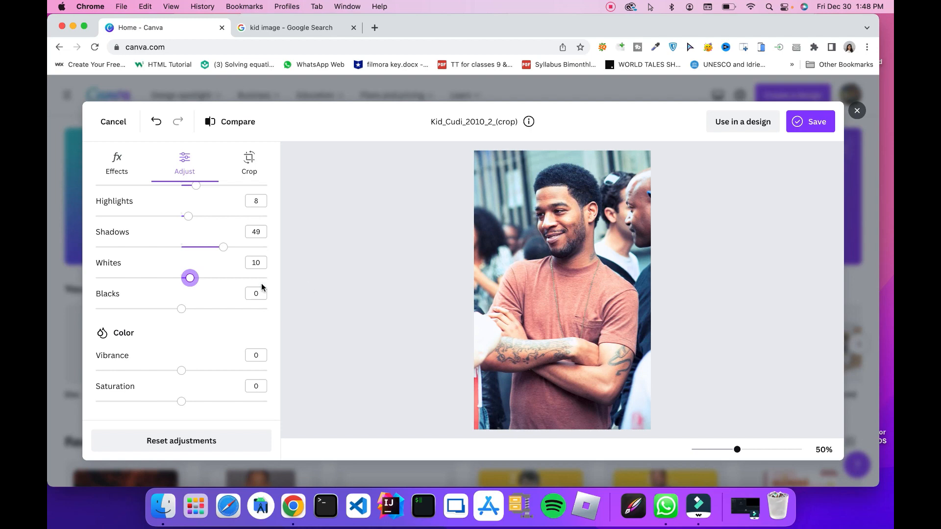
Try the photo's Blacks at -75, and set them to 12
left_click_drag(181, 308, 117, 315)
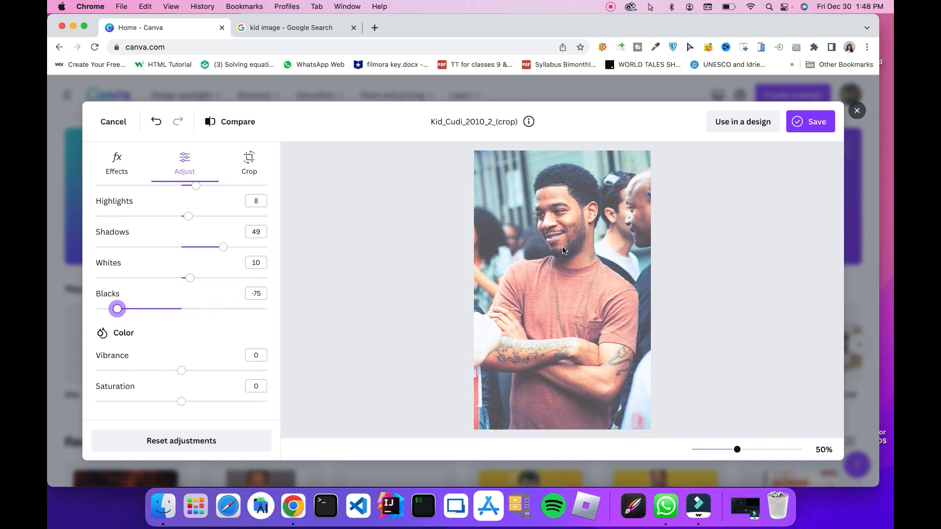
left_click(181, 309)
left_click_drag(181, 310, 191, 312)
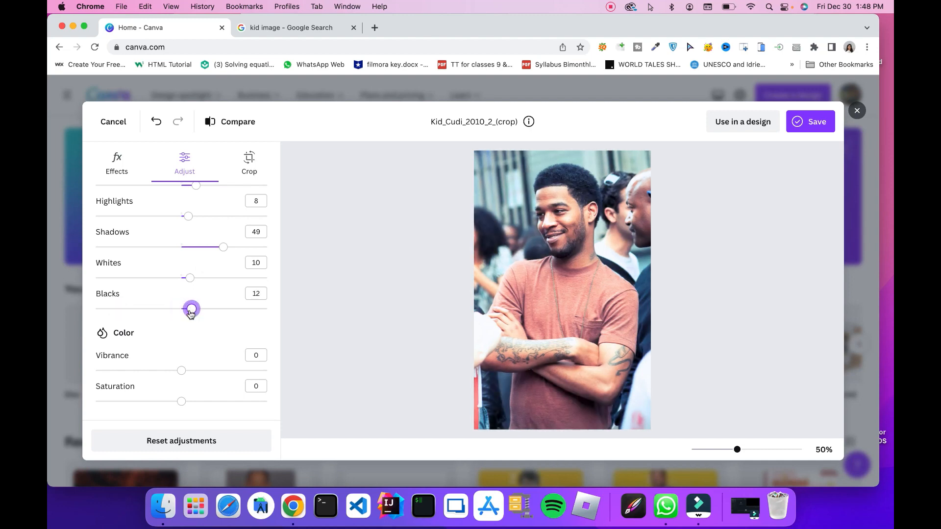
Try the photo's Vibrance at 52 and 100, then set both Vibrance and Saturation to 50
scroll(189, 311, "down", 5)
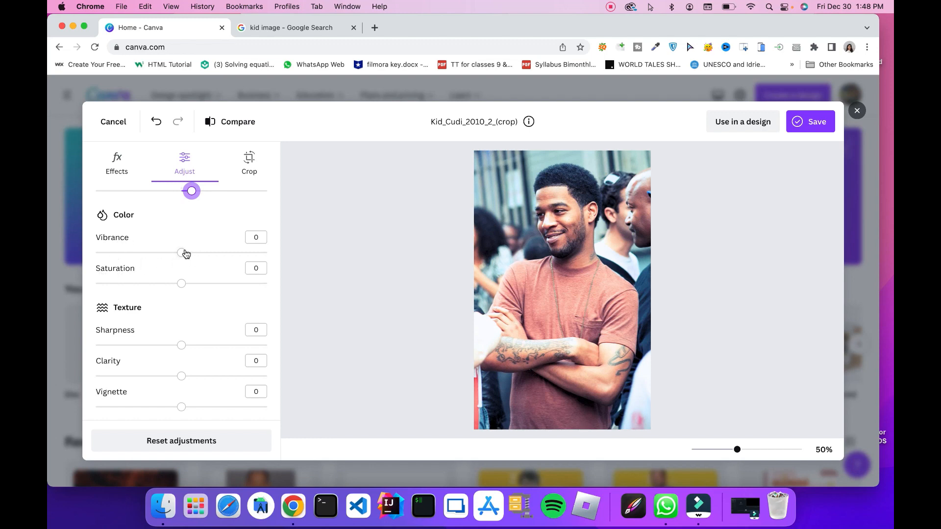
left_click_drag(181, 253, 226, 253)
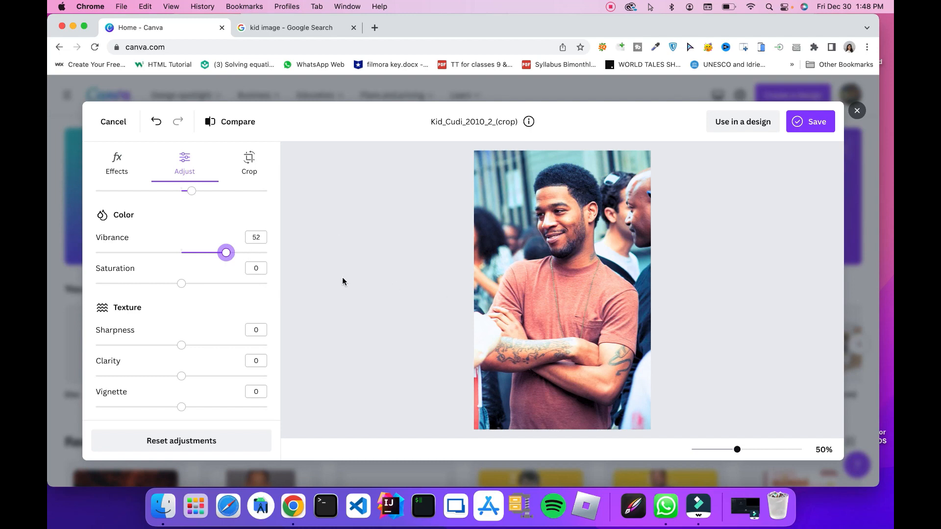
left_click(226, 252)
left_click_drag(254, 258, 332, 259)
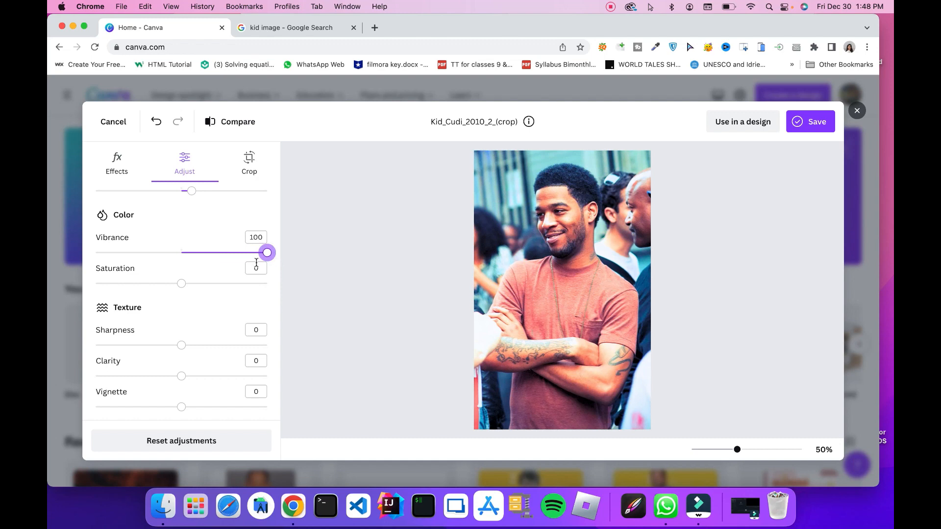
left_click_drag(269, 257, 224, 262)
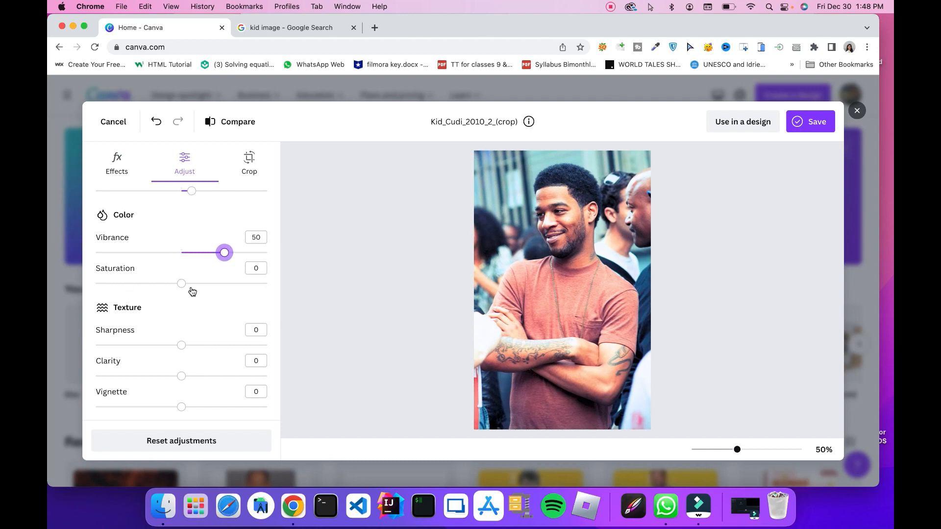
left_click_drag(183, 288, 224, 291)
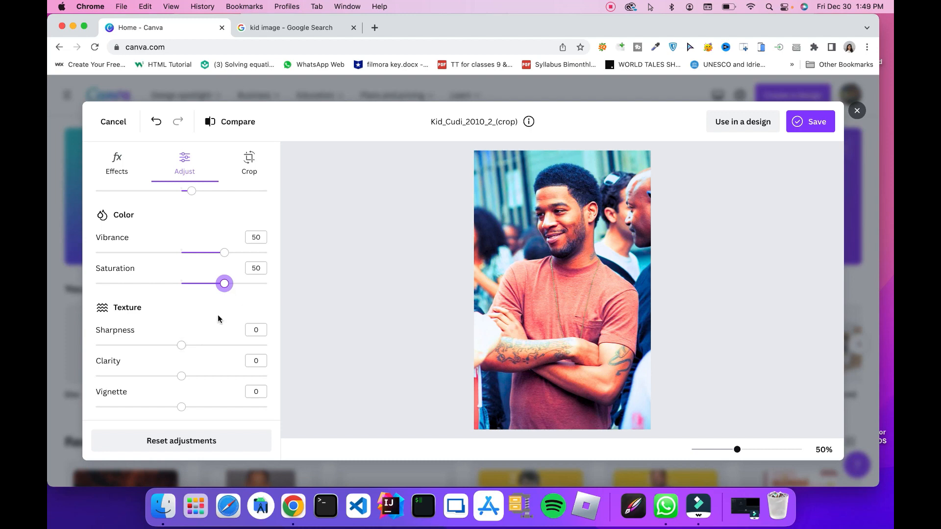
Try the photo's Sharpness at 100 and Clarity at 86, and set both back to 0
left_click_drag(181, 348, 275, 355)
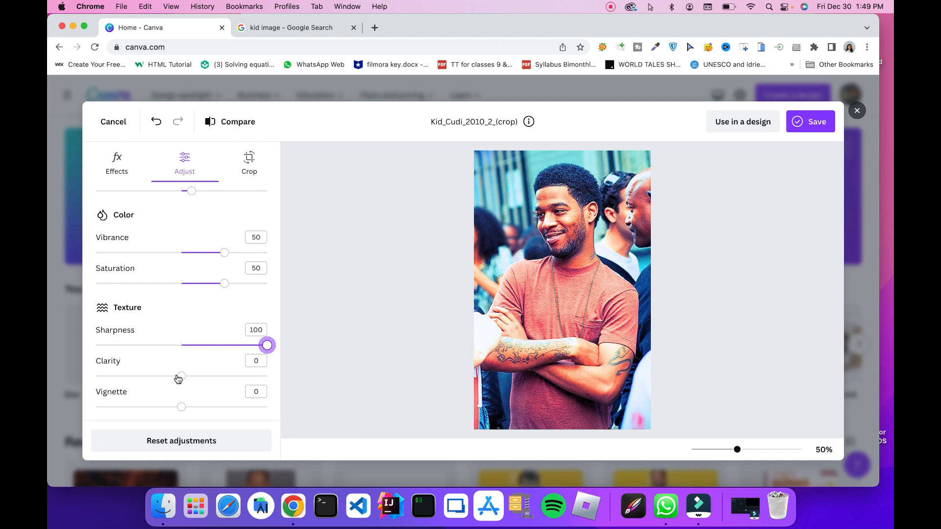
left_click_drag(182, 378, 255, 377)
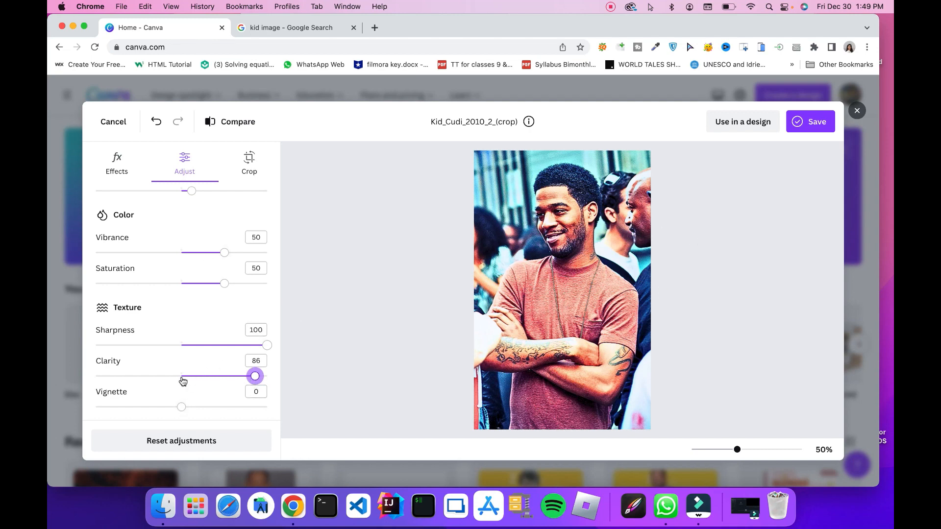
left_click_drag(183, 380, 178, 376)
left_click(252, 363)
left_click(262, 327)
type("0")
left_click(258, 309)
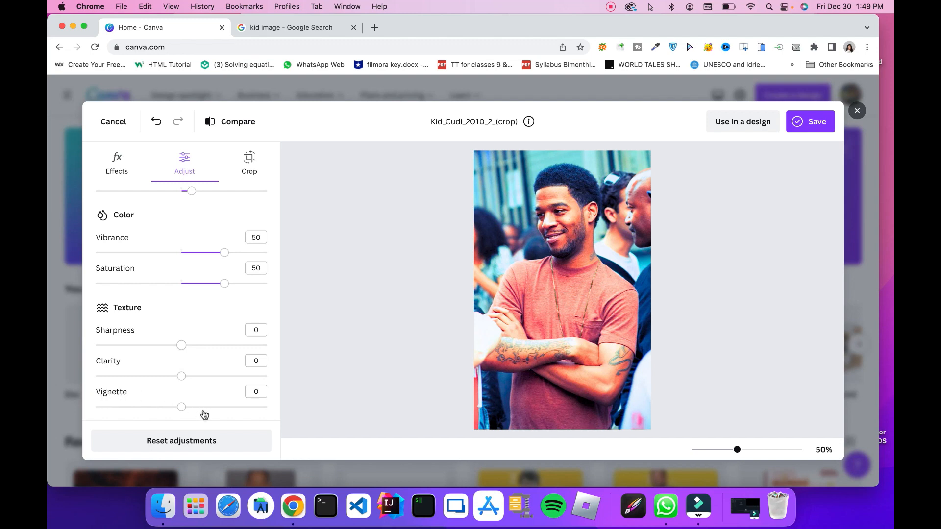
Set the photo's Vignette to 48
left_click_drag(180, 407, 223, 406)
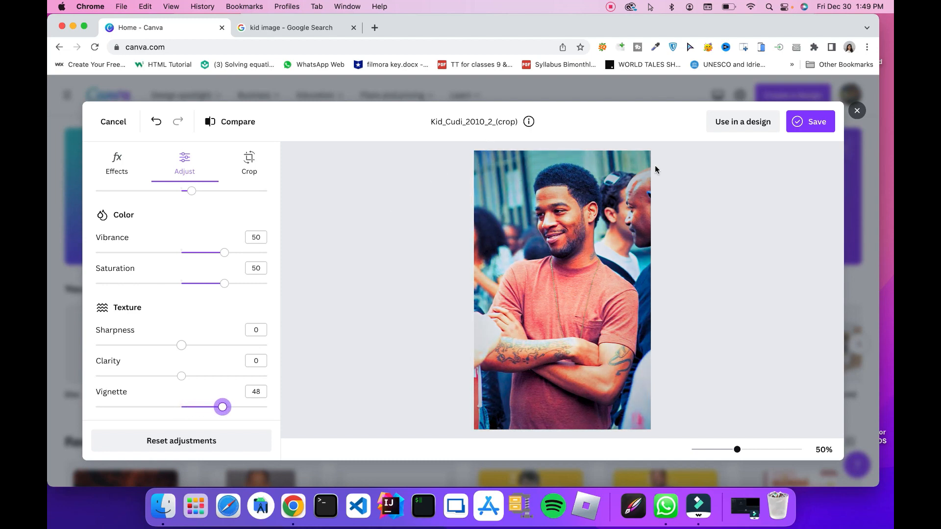
Try a lower Vignette on the photo, set it to 26, and compare the edit with the original
left_click_drag(223, 407, 76, 405)
left_click_drag(182, 403, 204, 406)
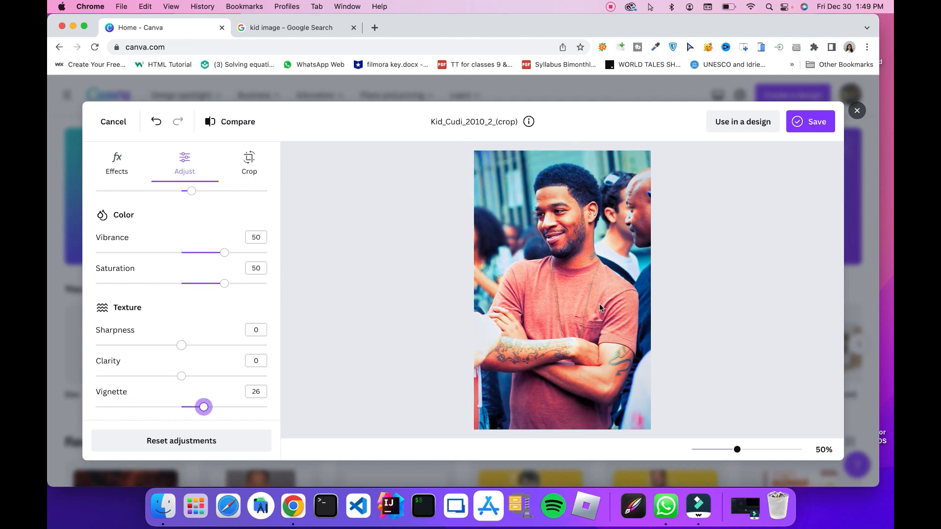
left_click(221, 121)
Download the edited photo as a copy to the Downloads folder
left_click(806, 122)
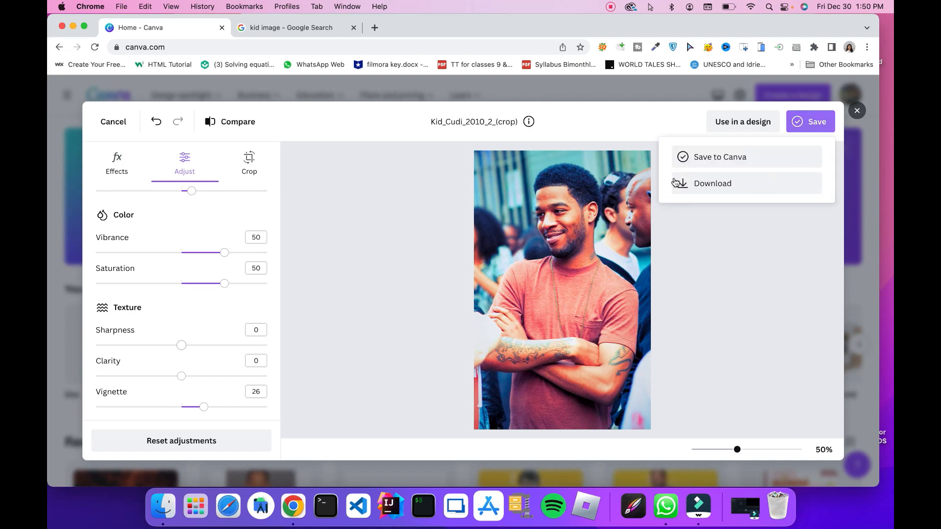
left_click(790, 193)
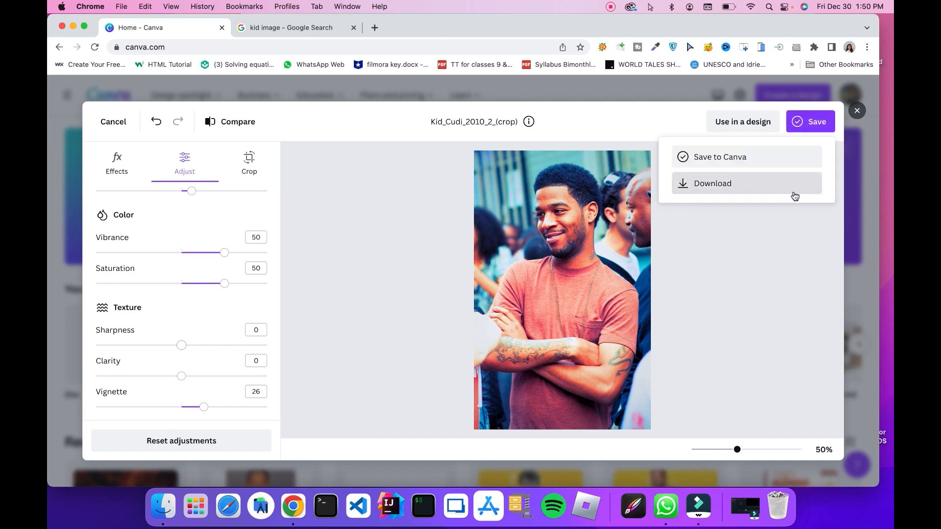
left_click(691, 189)
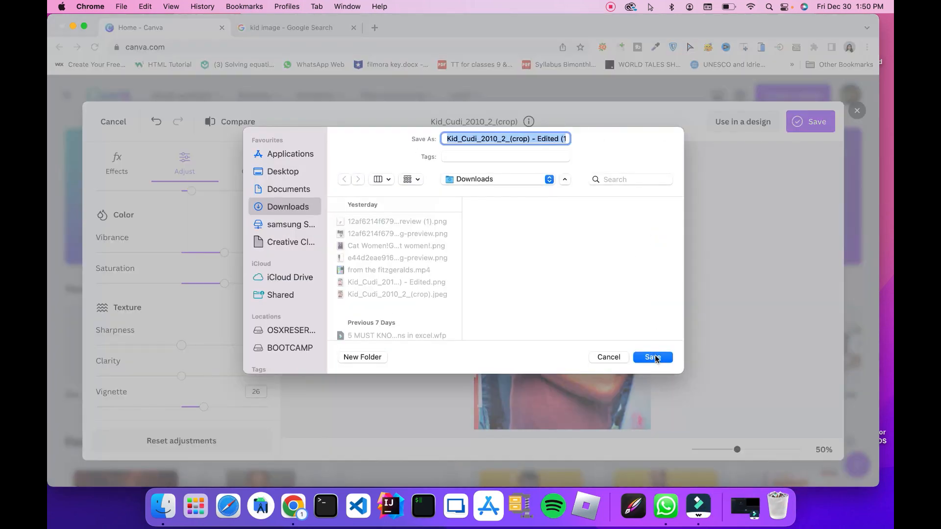
left_click(655, 357)
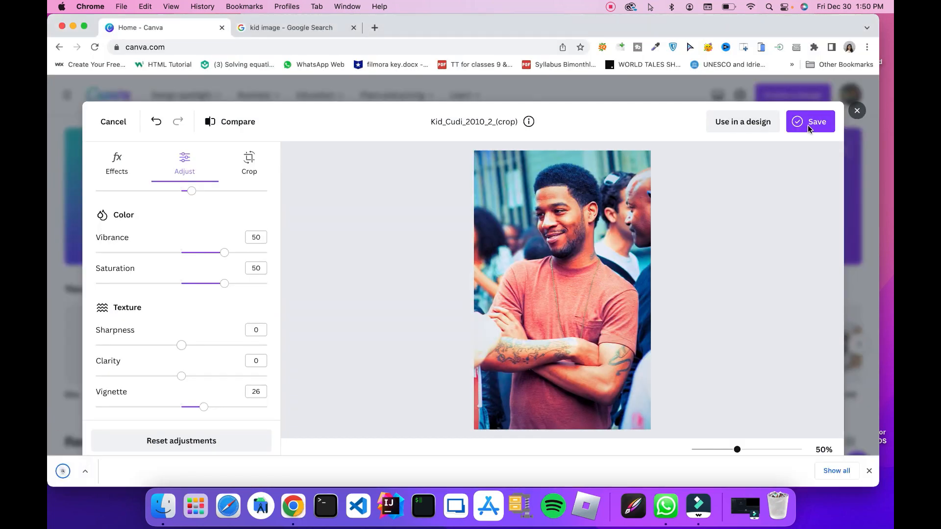
Save the edited photo to Canva as well
left_click(808, 126)
left_click(809, 127)
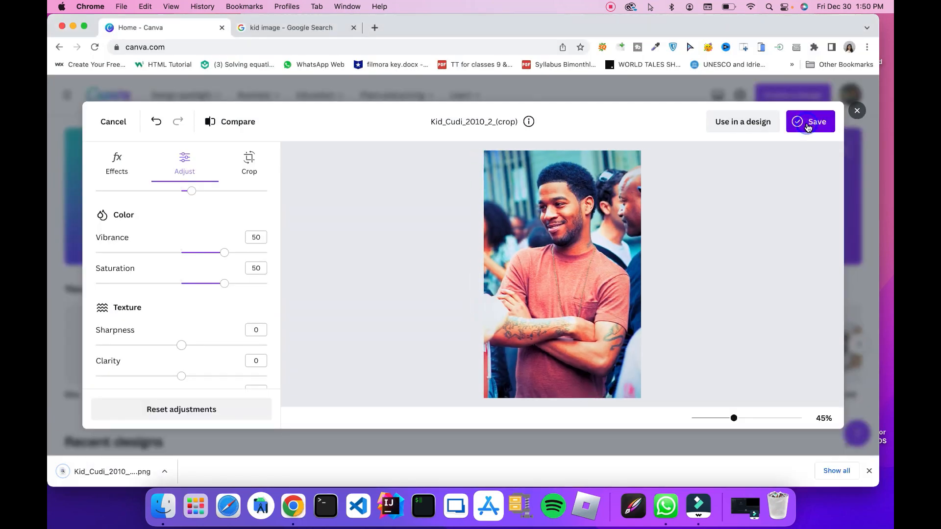
left_click(695, 162)
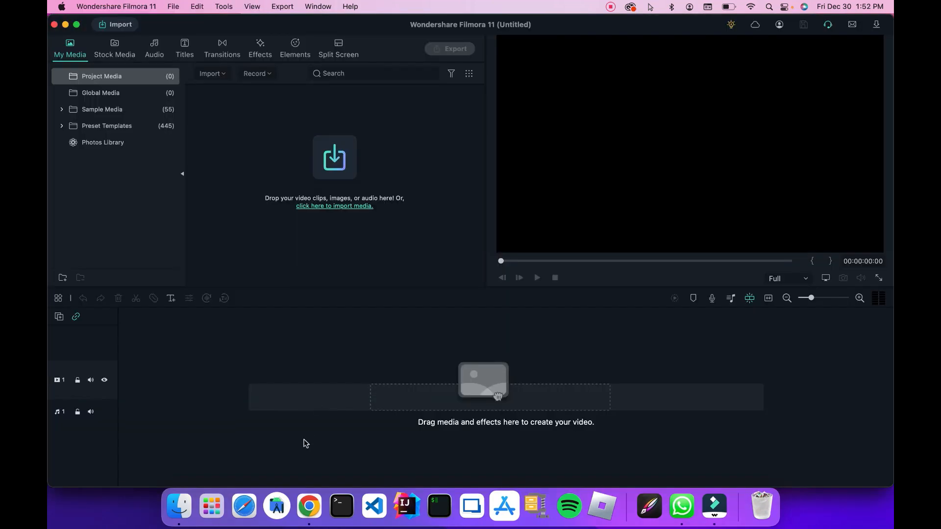
Switch back to Chrome, return to Canva's home page and look through the recent designs
left_click(308, 506)
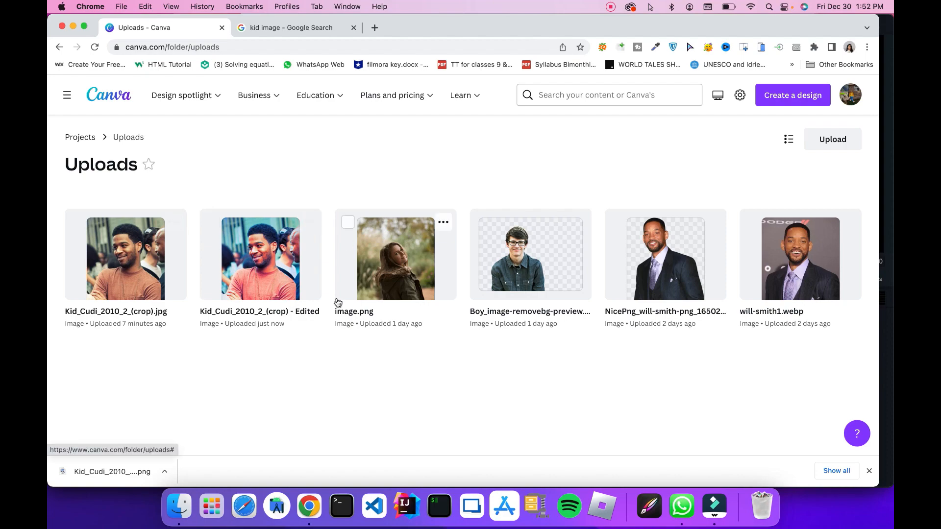
left_click(109, 98)
scroll(317, 268, "down", 10)
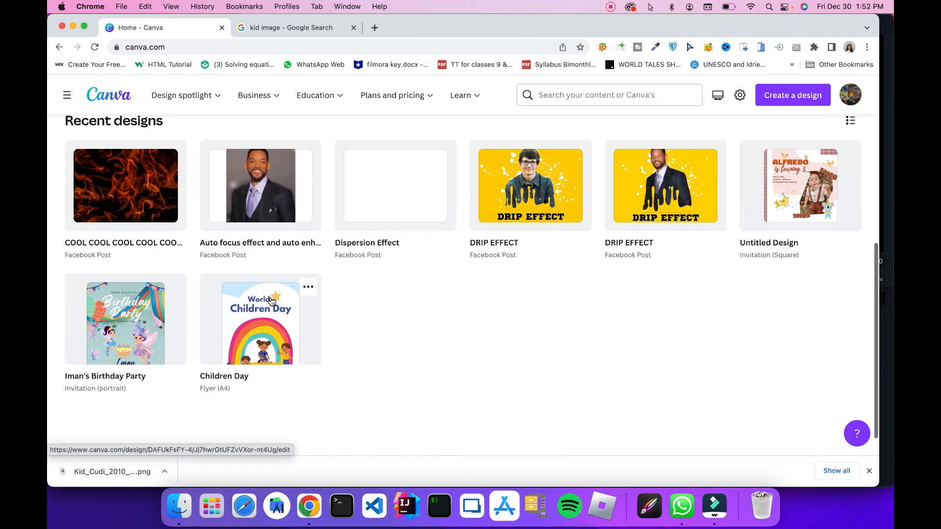
scroll(272, 301, "up", 10)
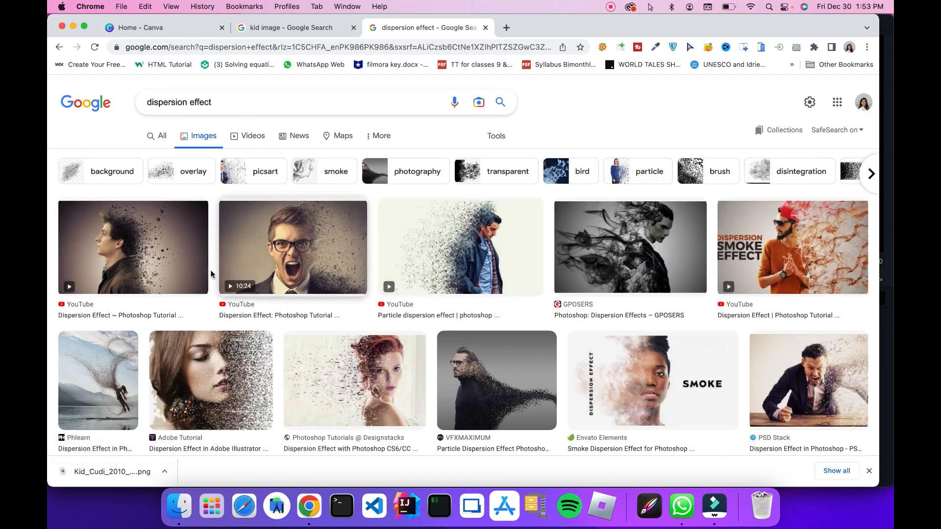
Examine three example images of the dispersion effect in the image search results, and close the preview
left_click(163, 245)
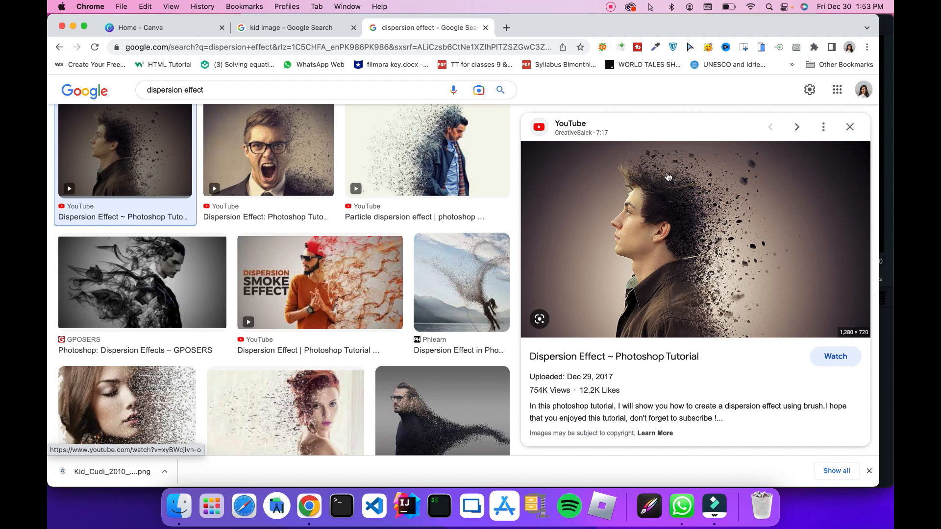
left_click(435, 120)
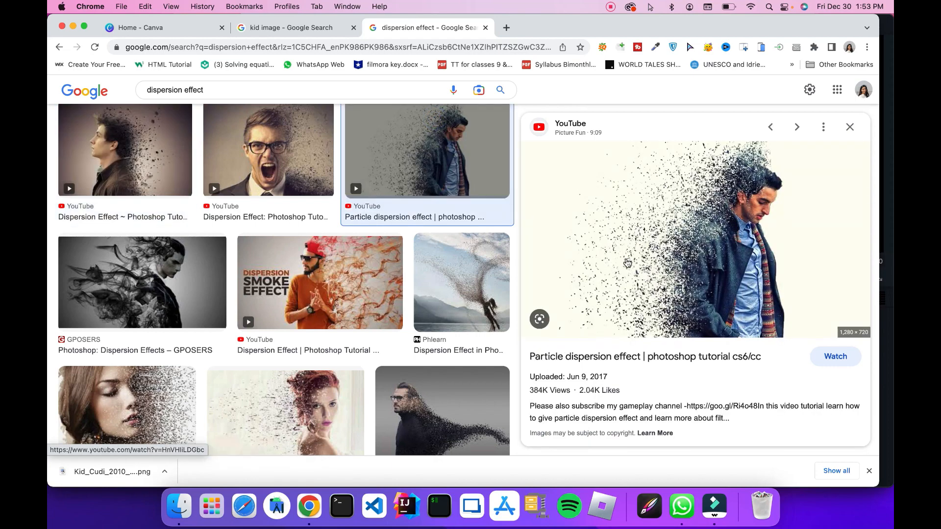
left_click(429, 447)
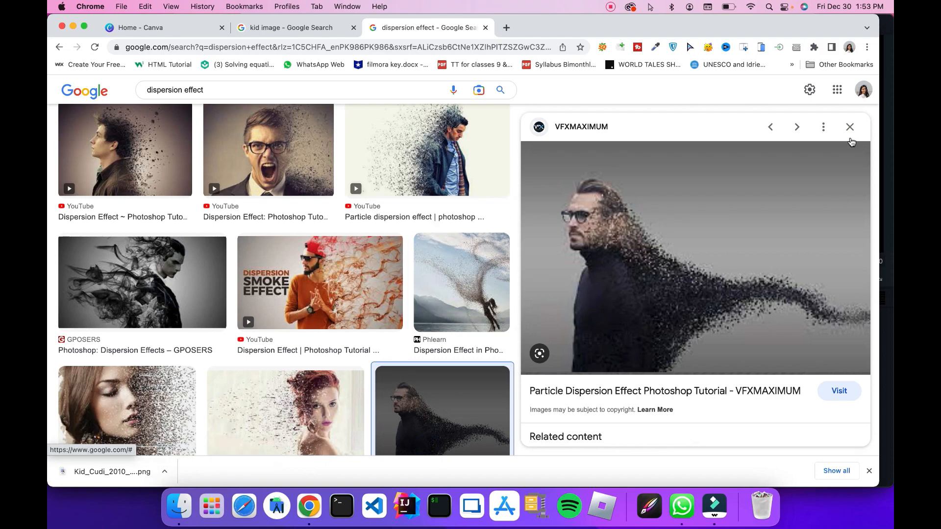
left_click(848, 128)
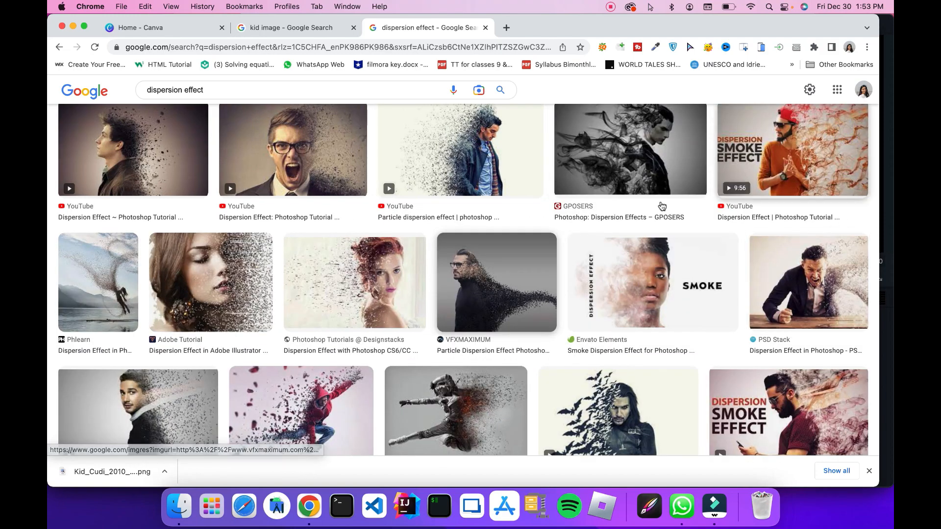
Save the Pexels photo of the curly-haired child from the kid image search to the Downloads folder
left_click(142, 31)
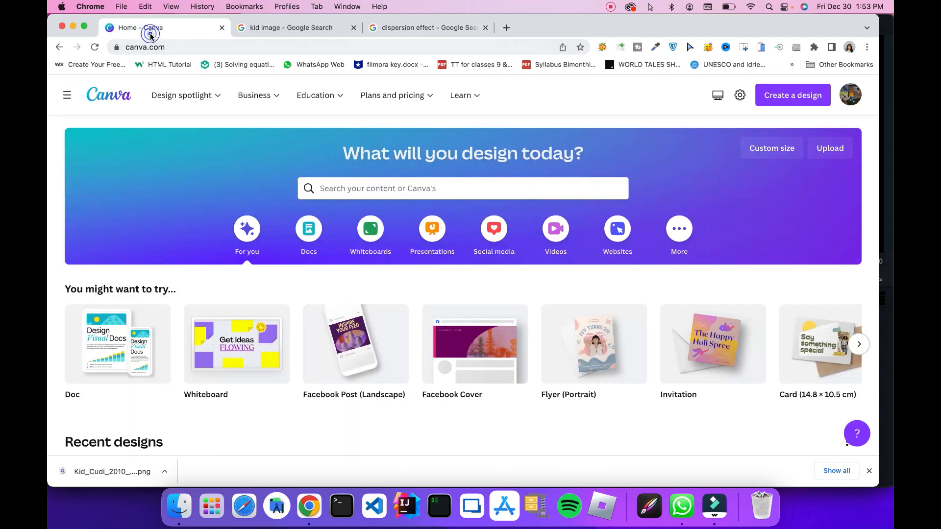
left_click(274, 28)
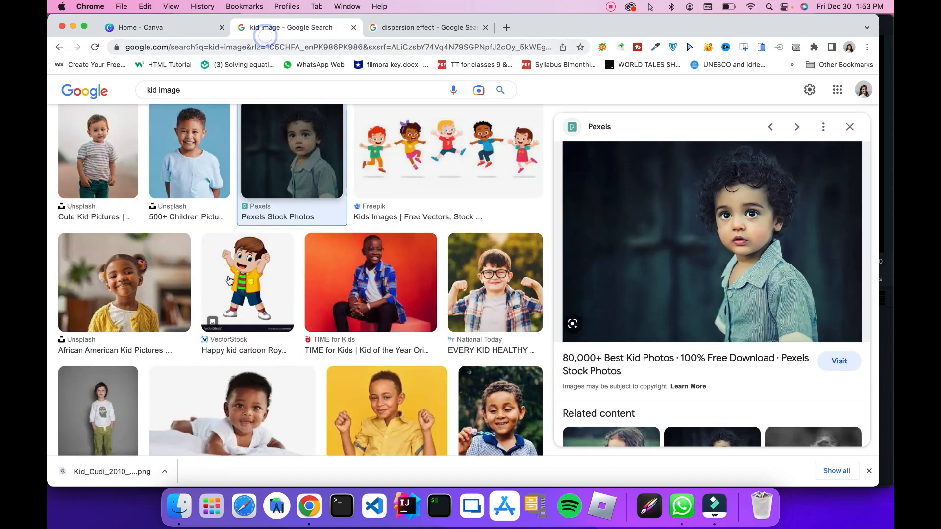
right_click(662, 195)
left_click(691, 306)
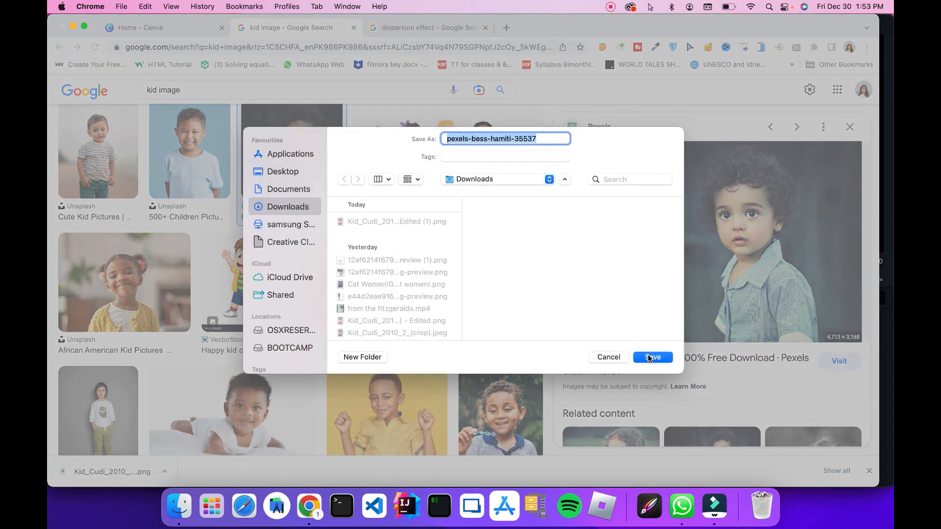
left_click(652, 358)
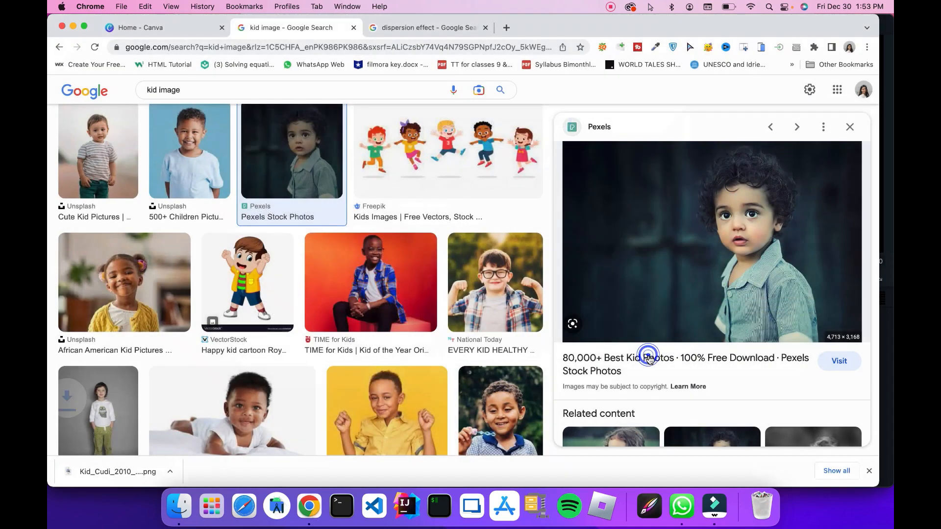
Search the web for "remove background" in a new browser tab and open the remove.bg site
left_click(507, 28)
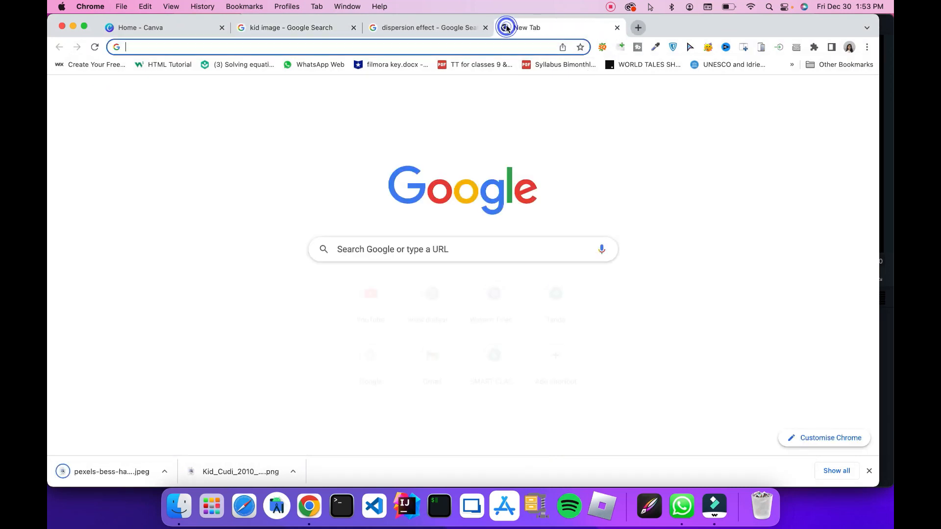
type("remove")
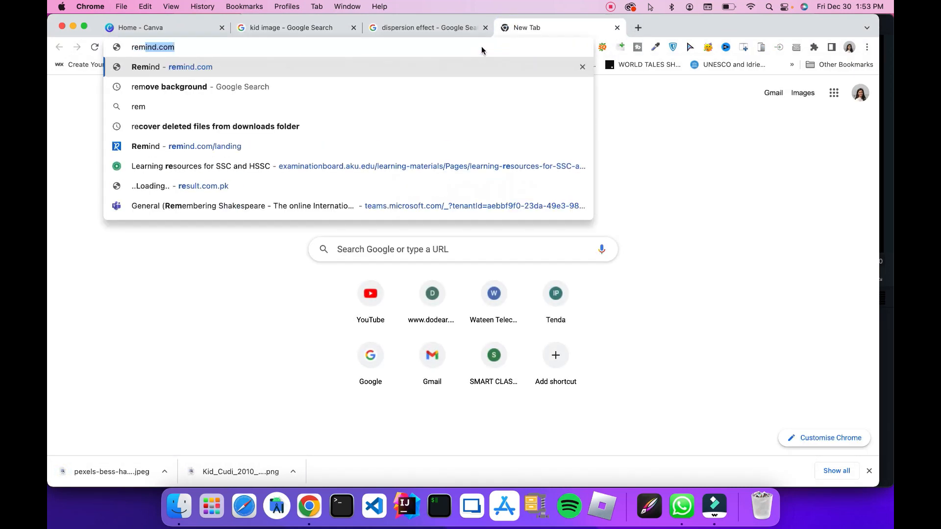
key("Return")
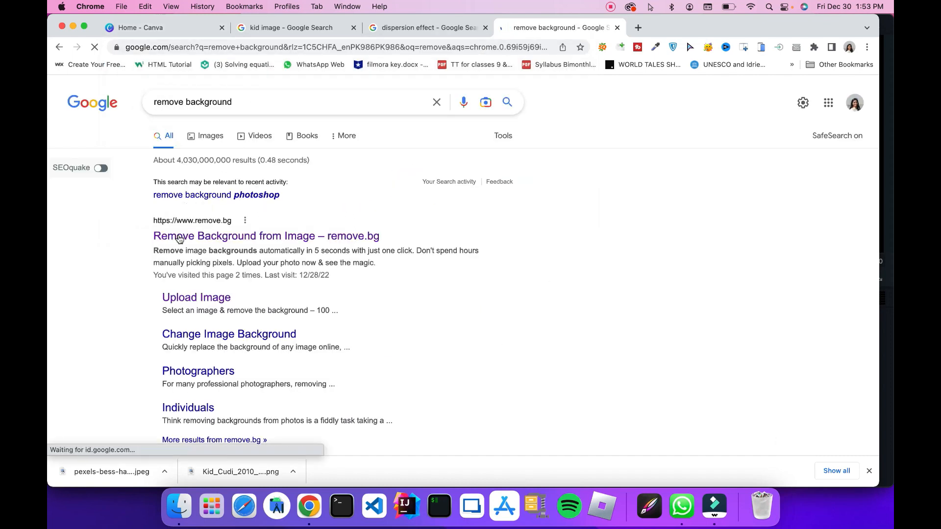
left_click(239, 238)
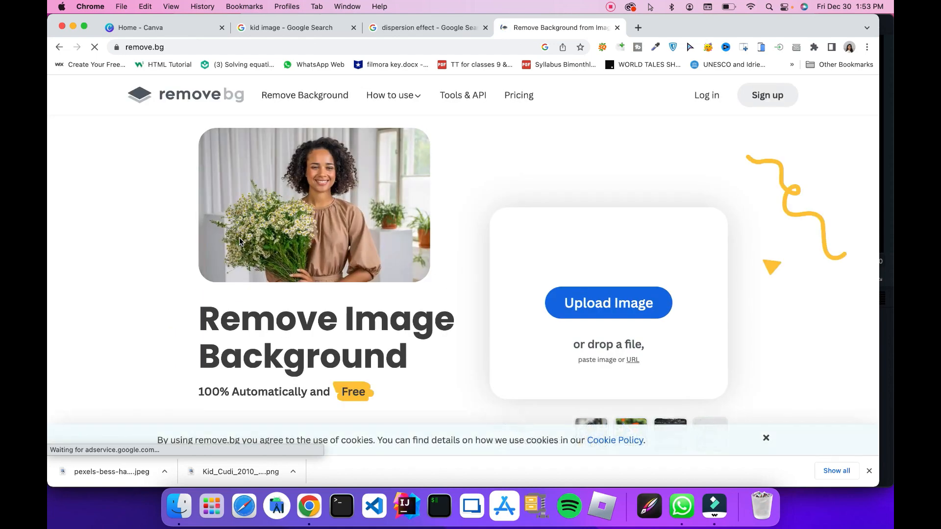
Remove the background from the downloaded Pexels child photo and save the preview-size cut-out to Downloads
left_click(630, 306)
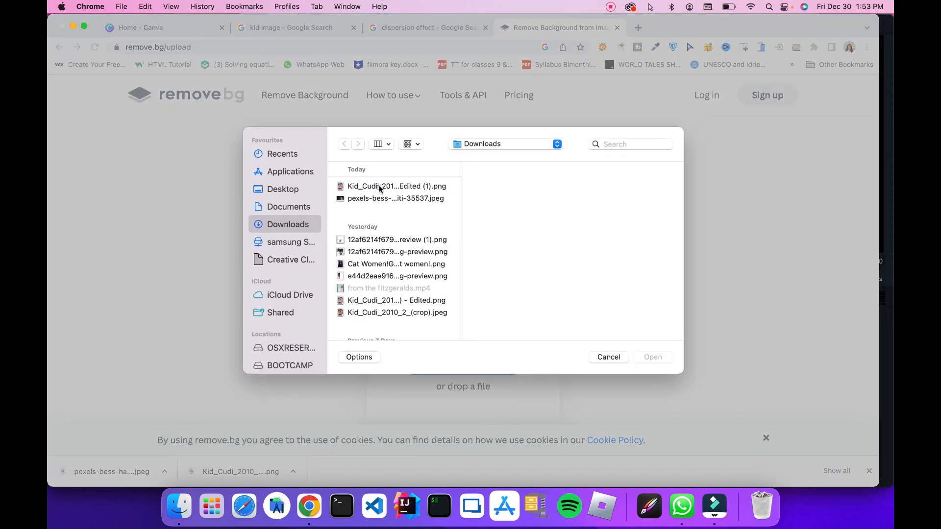
left_click(378, 186)
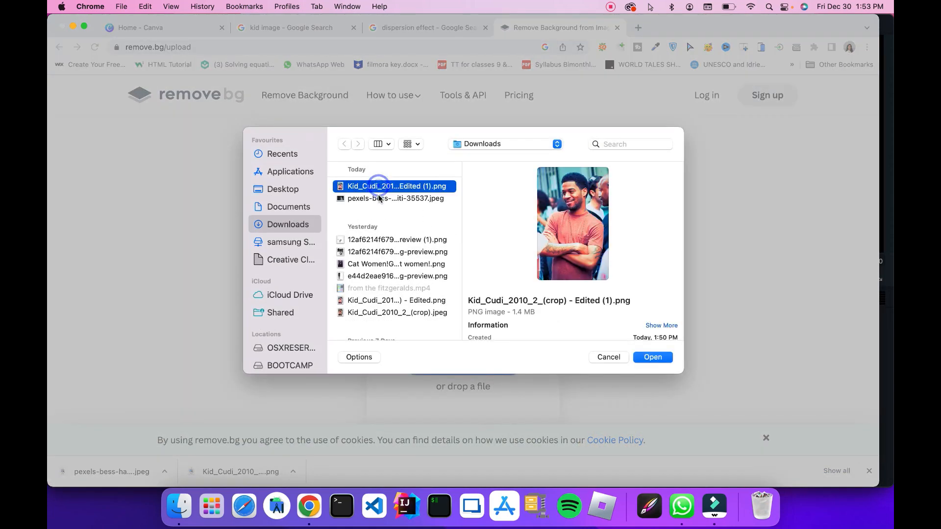
left_click(380, 199)
left_click(651, 357)
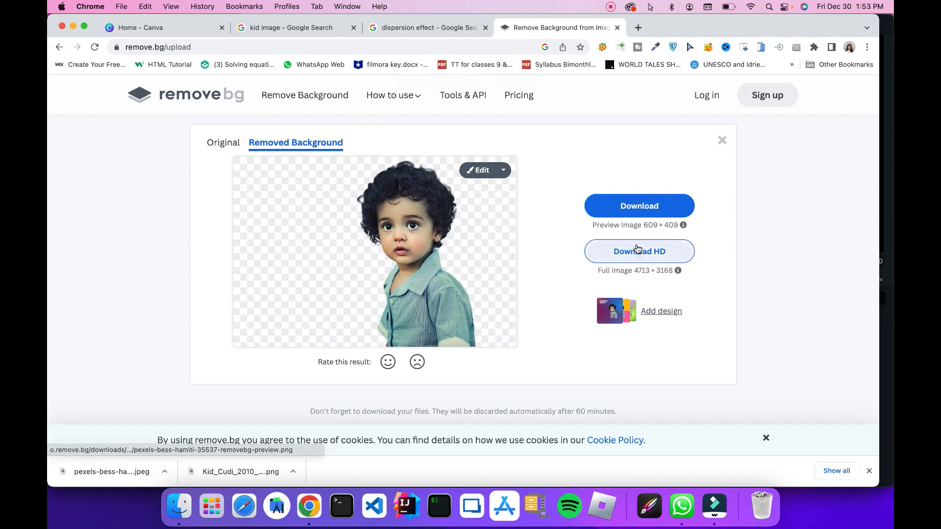
left_click(639, 203)
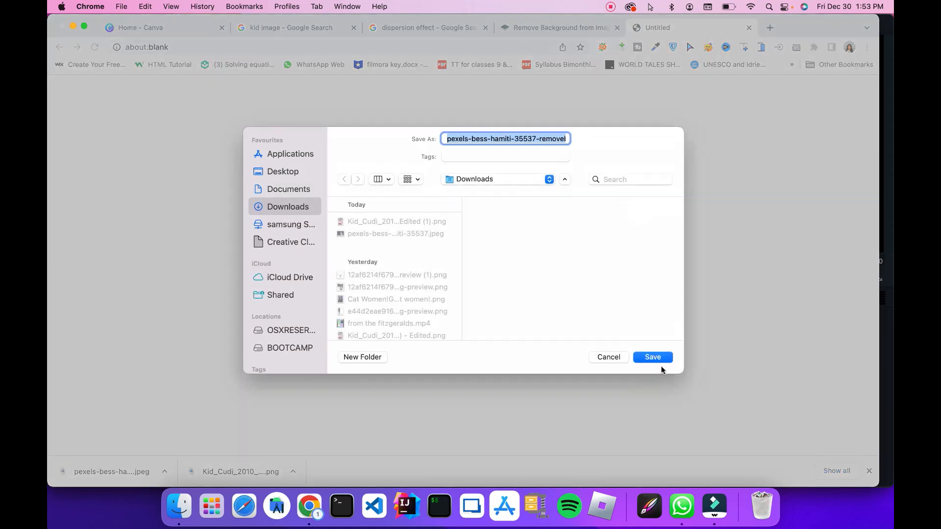
left_click(654, 358)
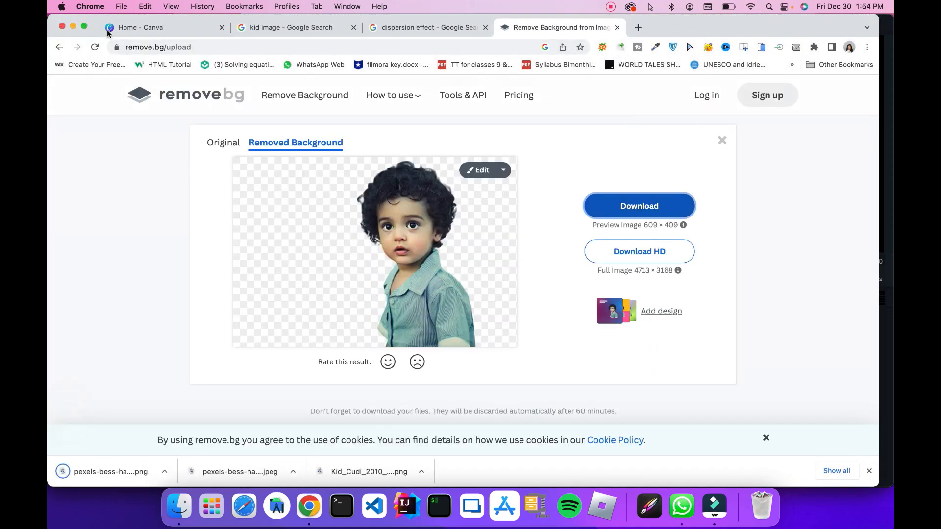
Create a blank Facebook Post (Landscape) design in Canva
left_click(99, 30)
scroll(400, 368, "down", 3)
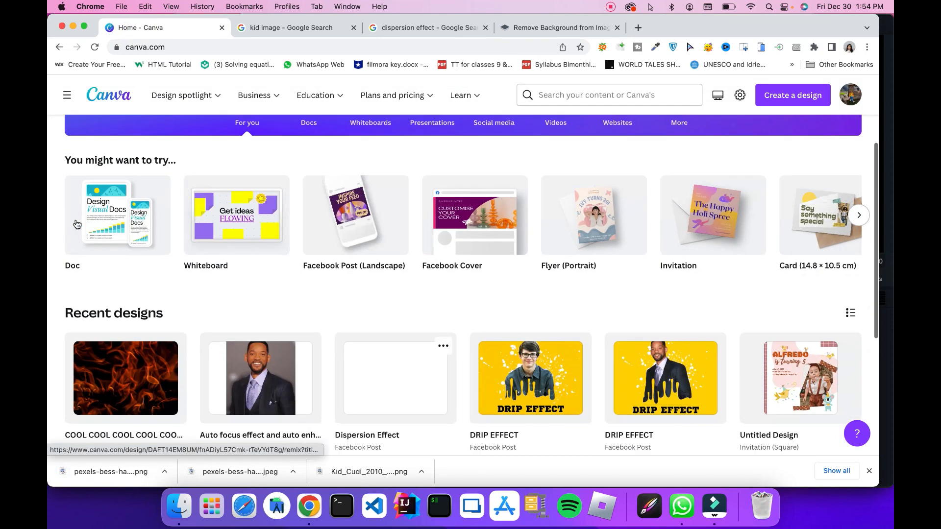
left_click(342, 239)
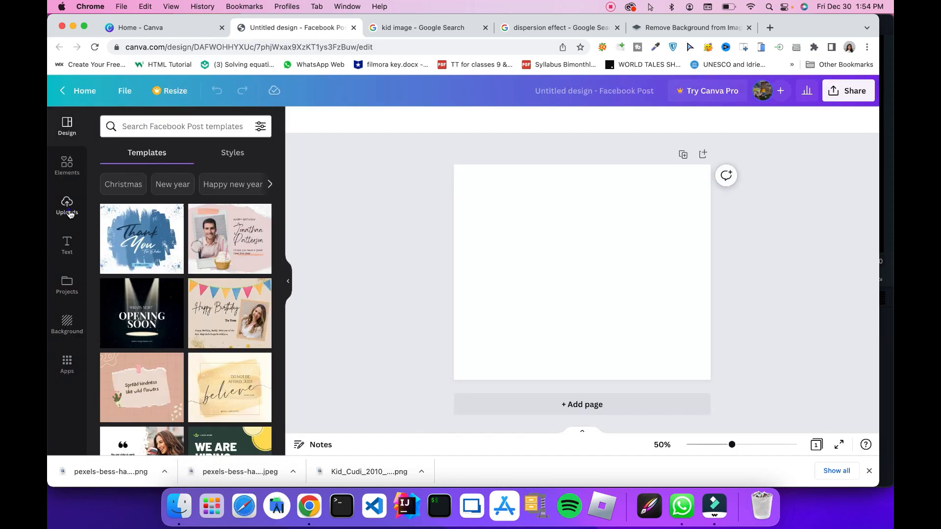
Upload the background-removed PNG of the child to the design's uploads
left_click(66, 215)
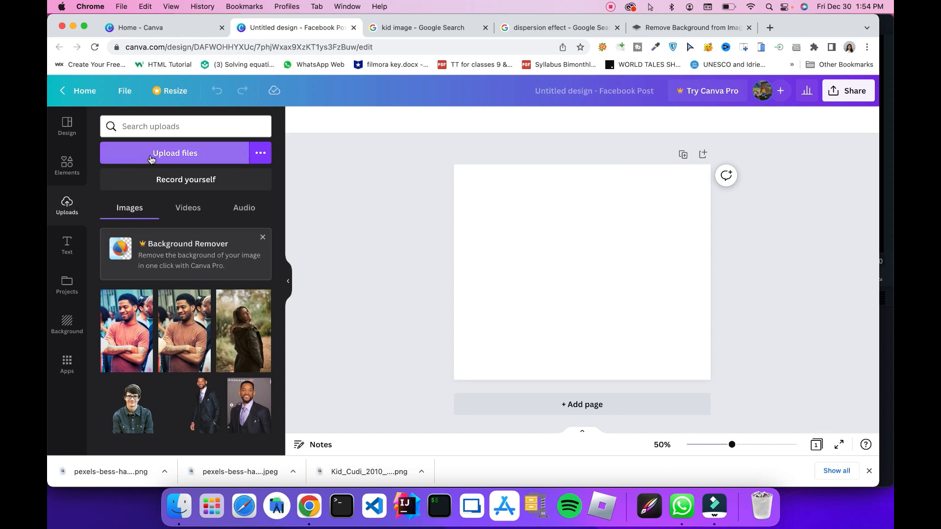
left_click(179, 154)
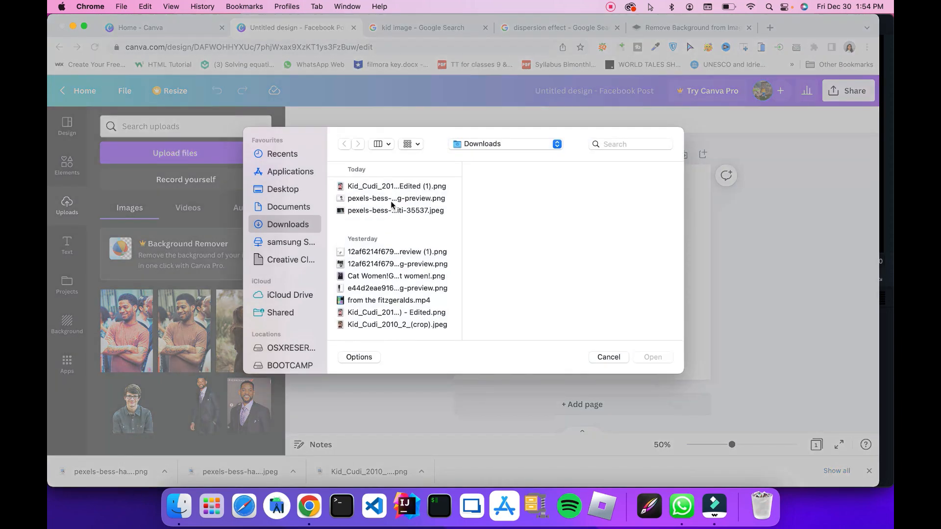
left_click(378, 199)
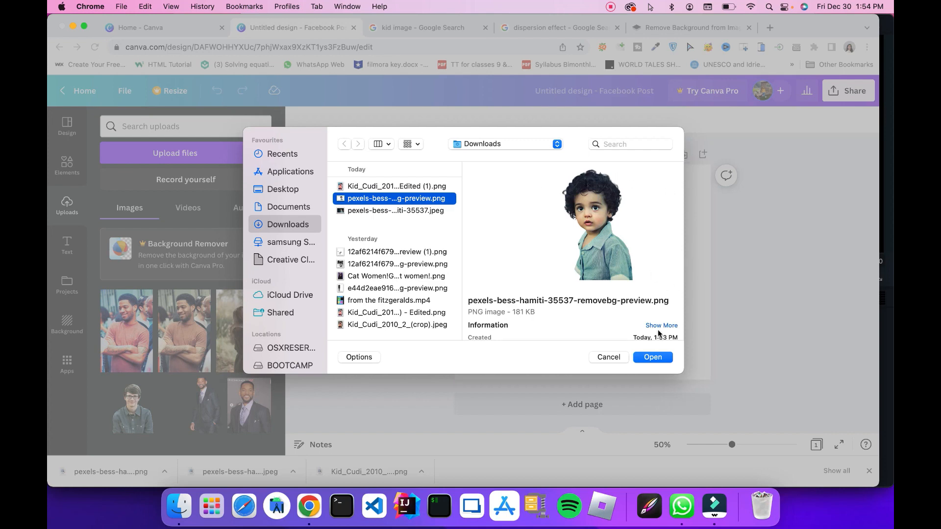
left_click(653, 357)
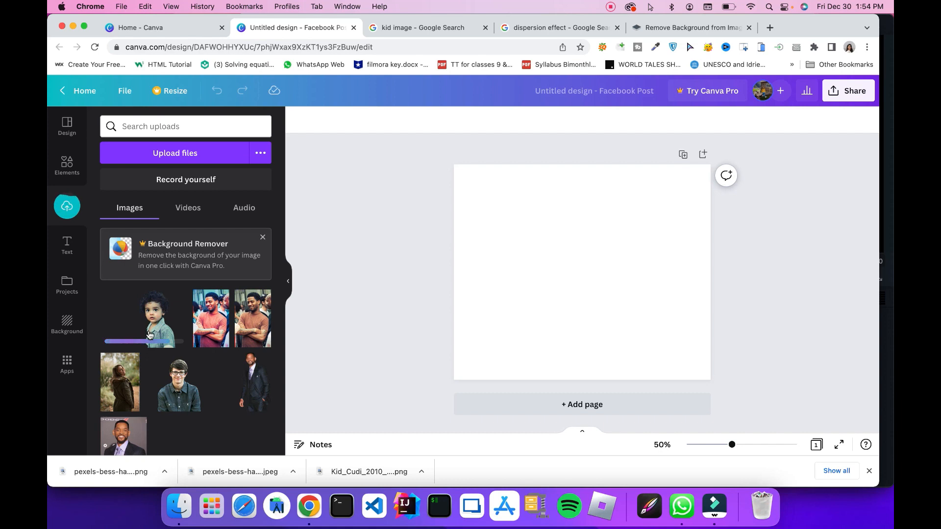
Place the child cut-out on the page at full page height, slightly left of centre, and deselect it
left_click_drag(149, 334, 795, 145)
left_click_drag(681, 210, 544, 266)
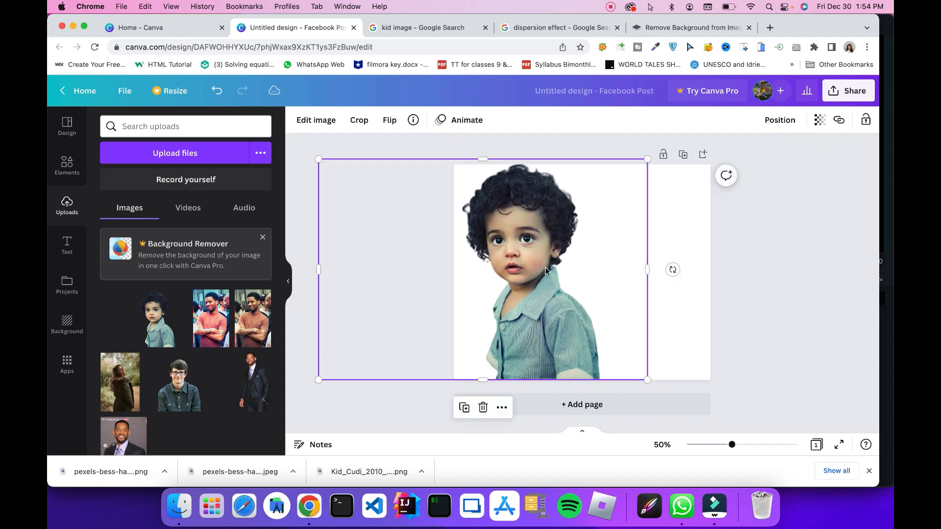
left_click(729, 242)
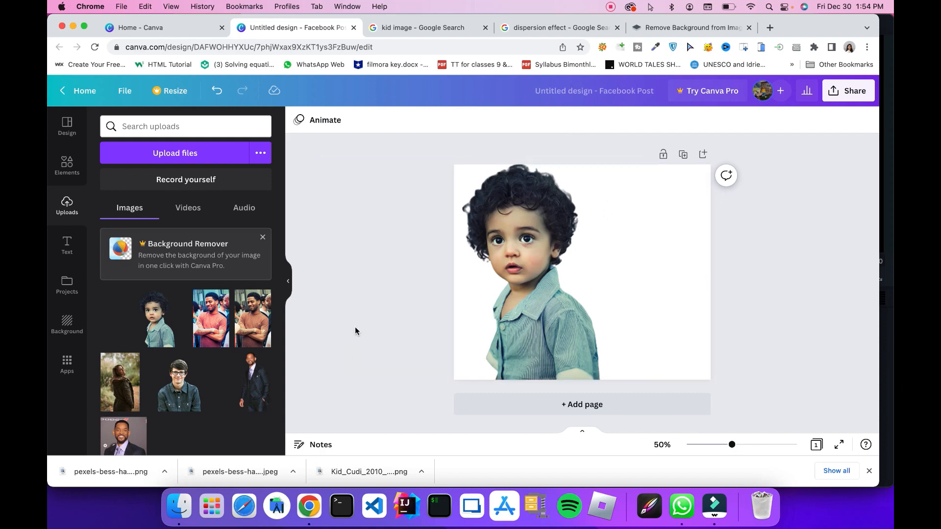
Search the design elements for "splatter"
left_click(58, 173)
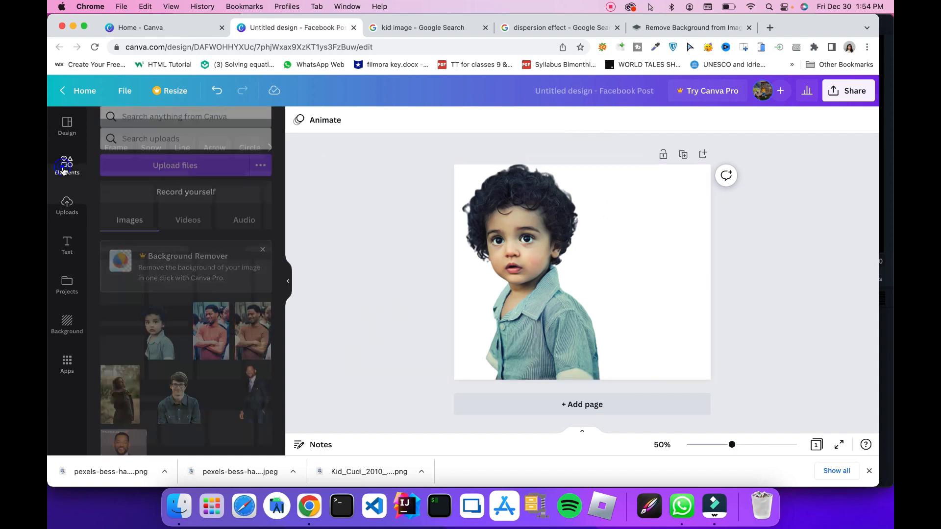
left_click(159, 133)
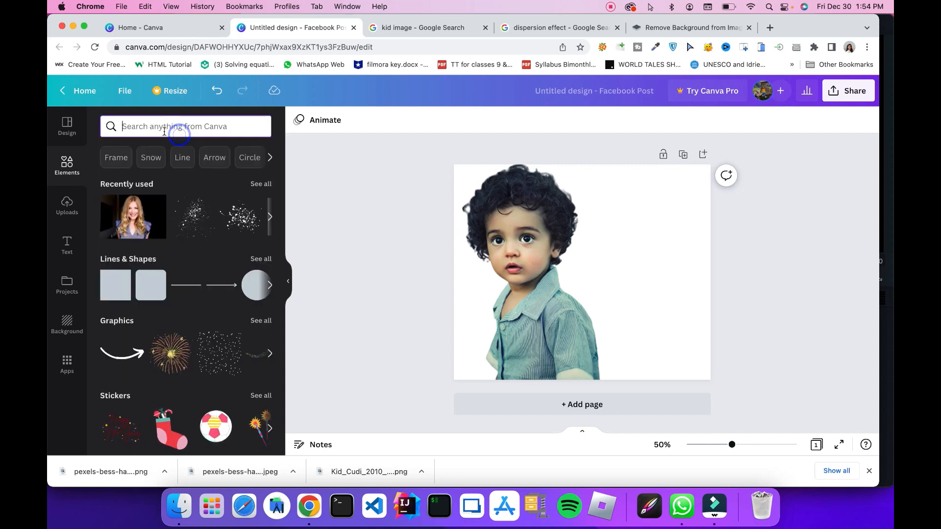
type("splatter")
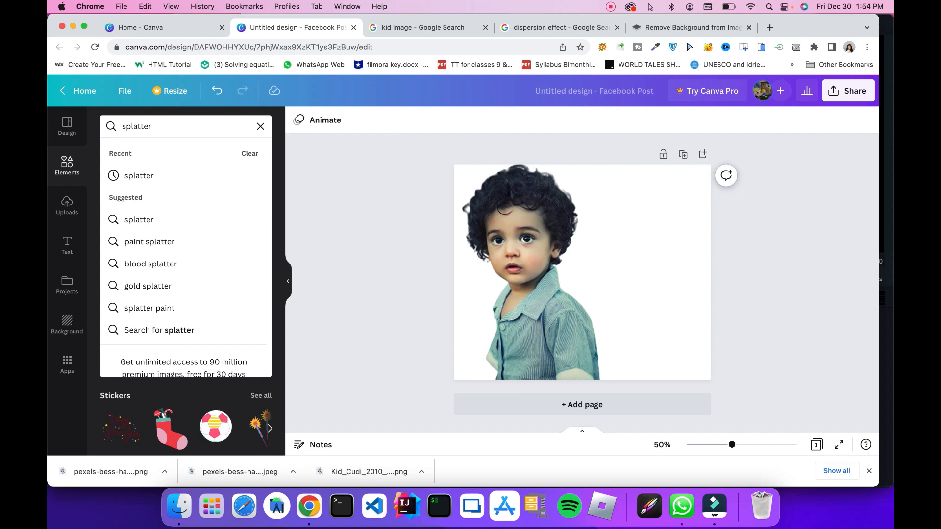
key("Return")
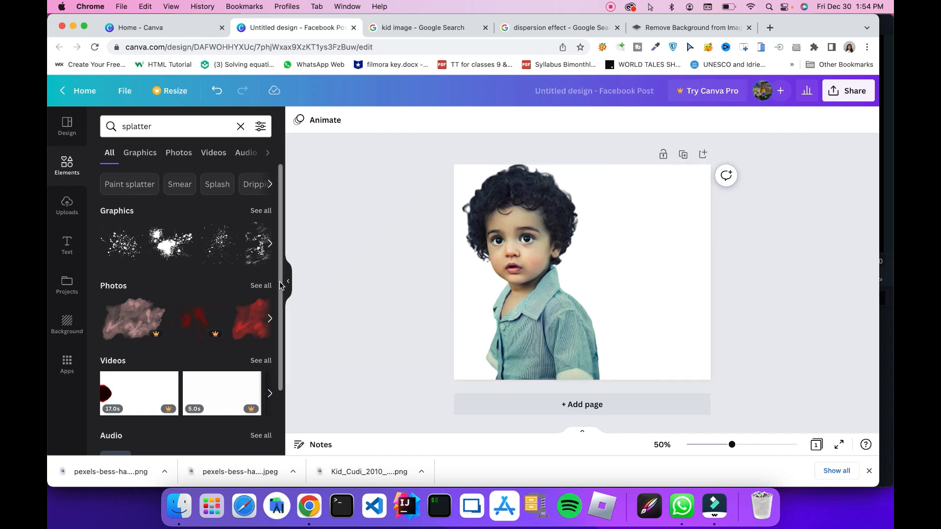
Add the third splatter graphic from the results over the right side of the child's hair and enlarge it slightly
left_click_drag(231, 239, 522, 185)
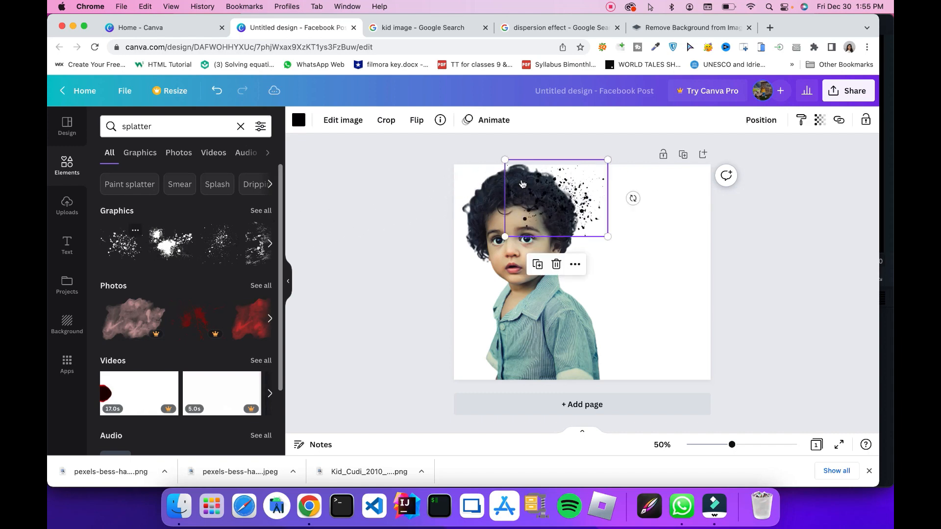
left_click_drag(608, 237, 631, 254)
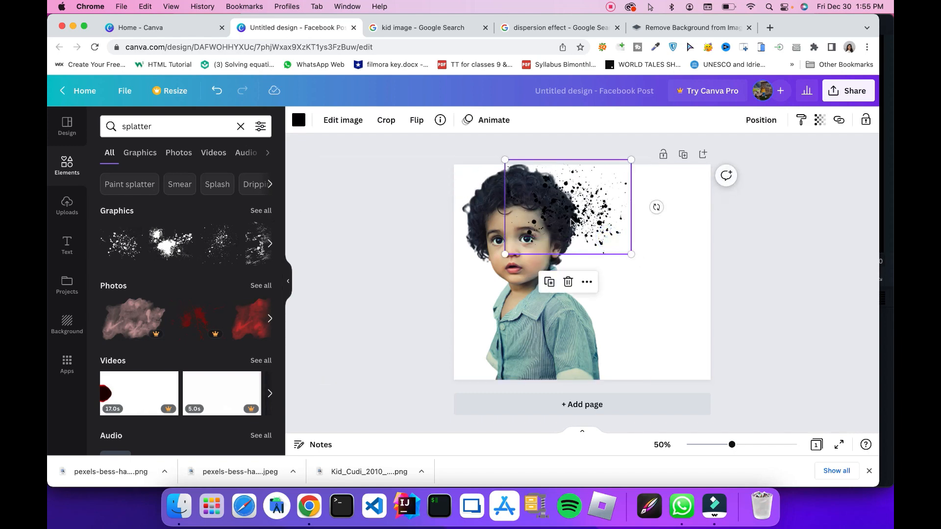
left_click_drag(571, 222, 568, 213)
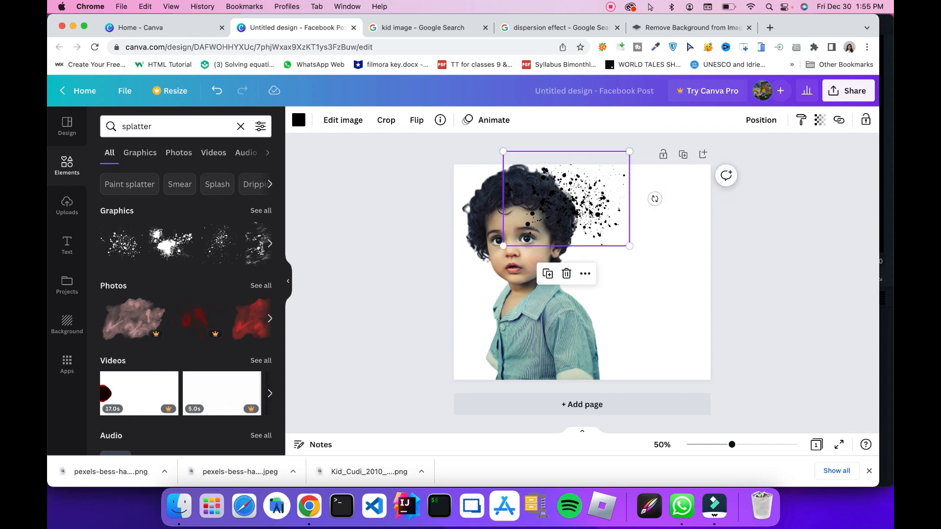
Recolour the splatter over the child's hair to white
left_click(303, 126)
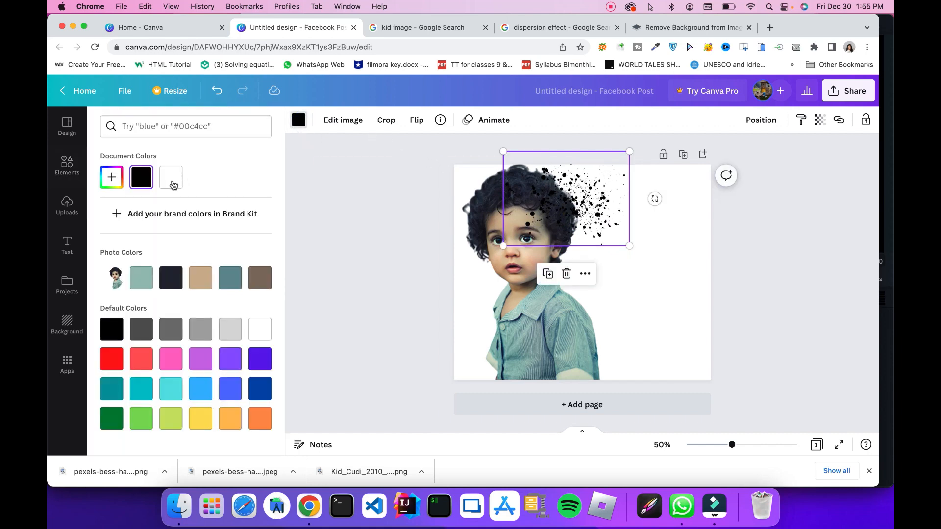
left_click(170, 177)
left_click(372, 212)
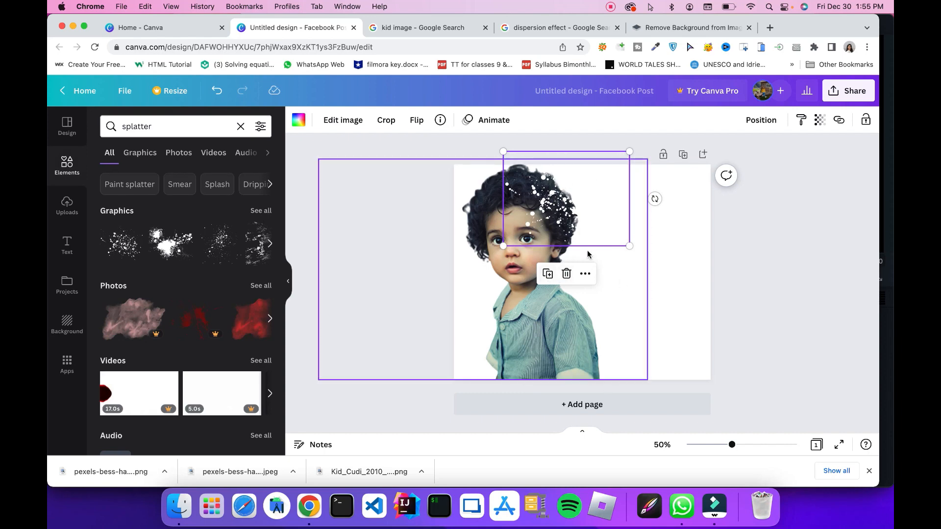
Duplicate the white splatter twice and place the copies down the right edge of the child's face, neck and collar
left_click(584, 278)
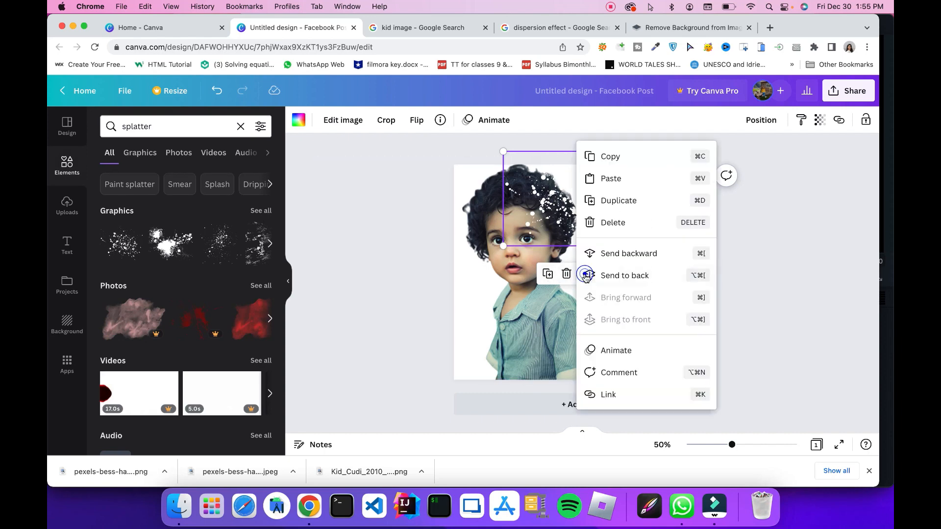
left_click(612, 203)
left_click_drag(567, 206, 579, 261)
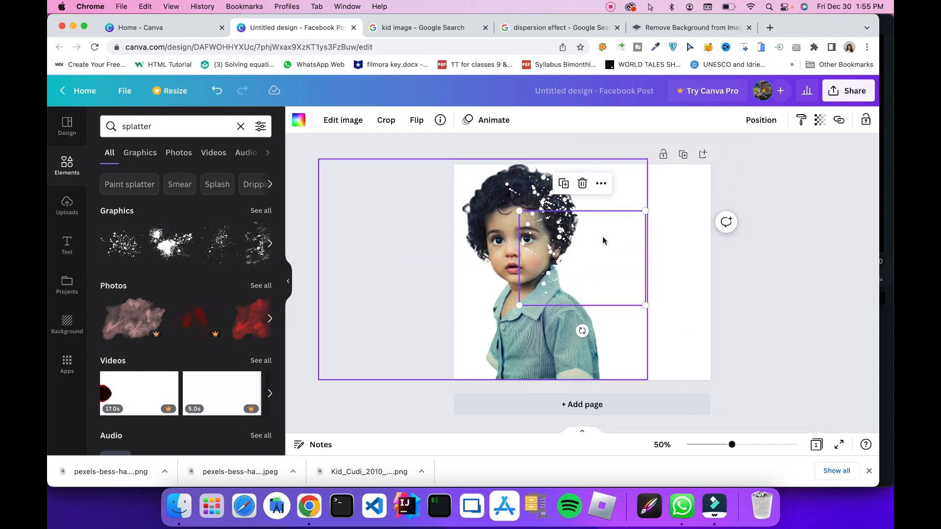
left_click(600, 183)
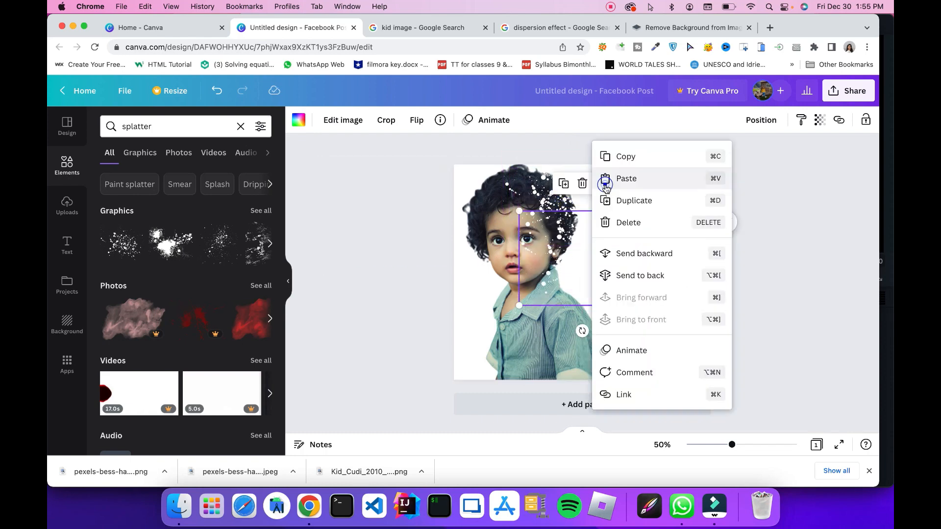
left_click(633, 200)
left_click_drag(594, 307, 582, 271)
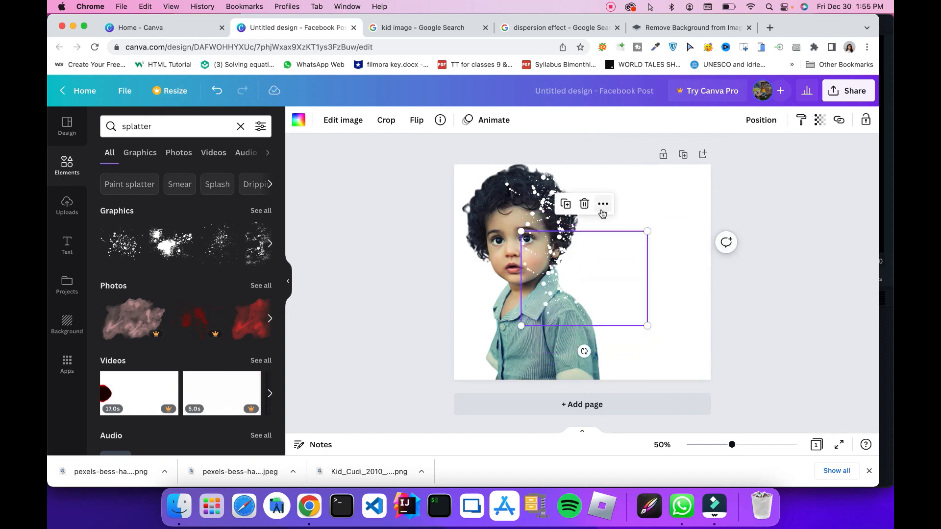
Duplicate the white splatter again and place the copy over the lower right side of the child's shirt
left_click(602, 209)
left_click(607, 199)
left_click_drag(576, 319, 588, 386)
Place another white splatter copy over the top of the child's hair, shift it slightly left, and deselect it
key("super+z")
left_click_drag(585, 346, 526, 182)
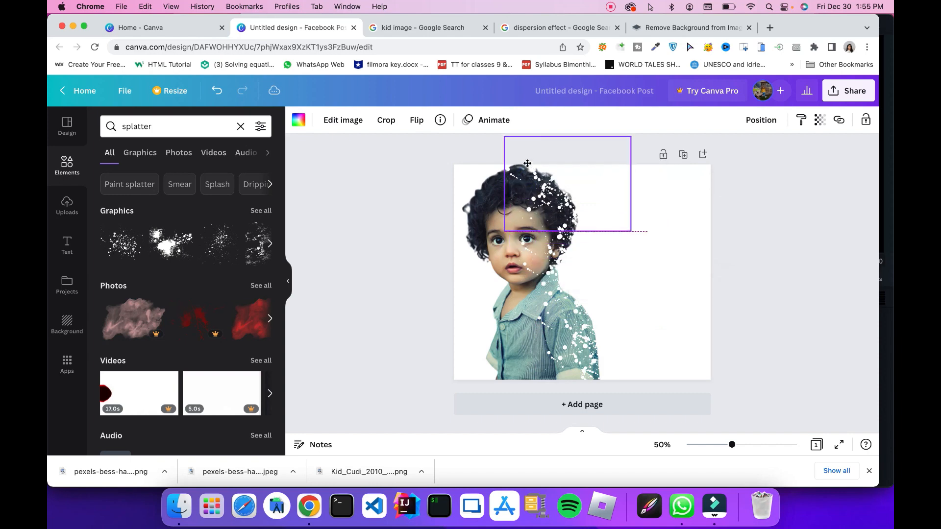
left_click(785, 263)
left_click_drag(556, 184, 540, 291)
left_click_drag(521, 172, 482, 169)
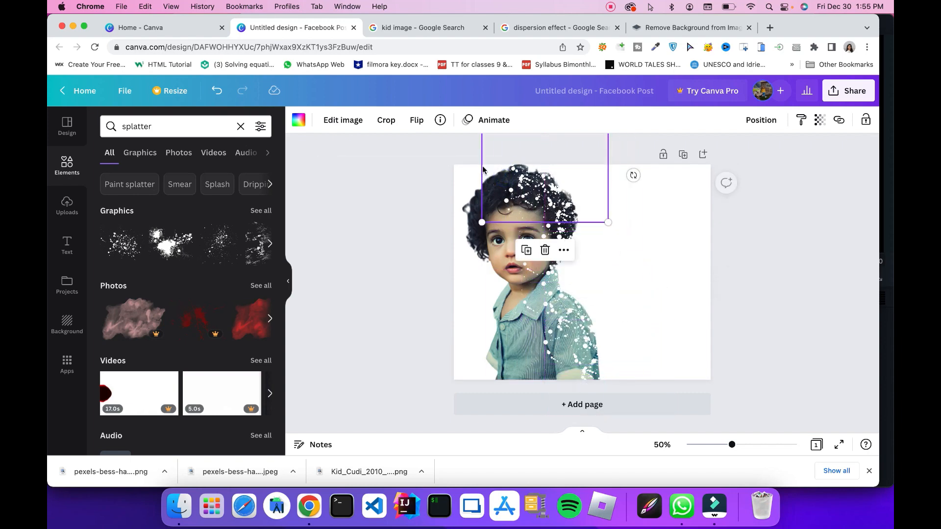
left_click(763, 319)
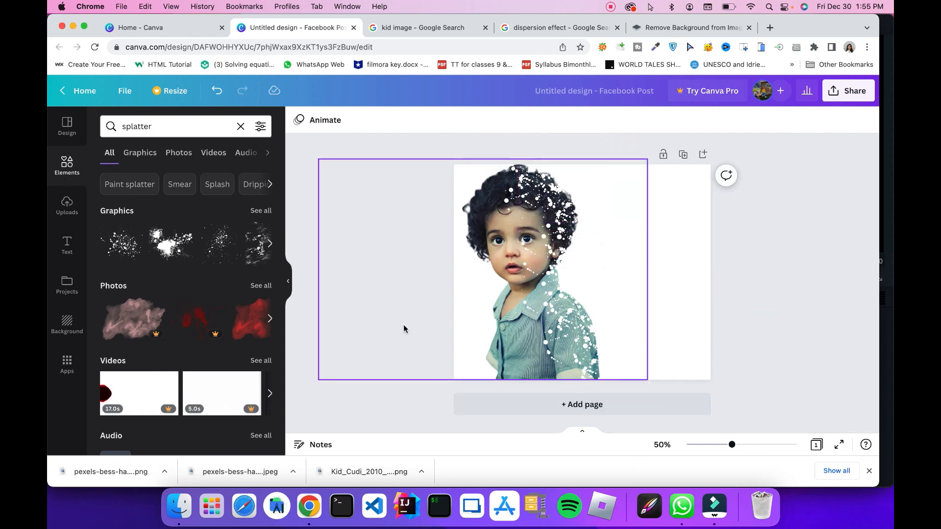
Add a finer black splatter graphic from the results, enlarge it, and position it at the right edge of the child's hair
left_click(265, 249)
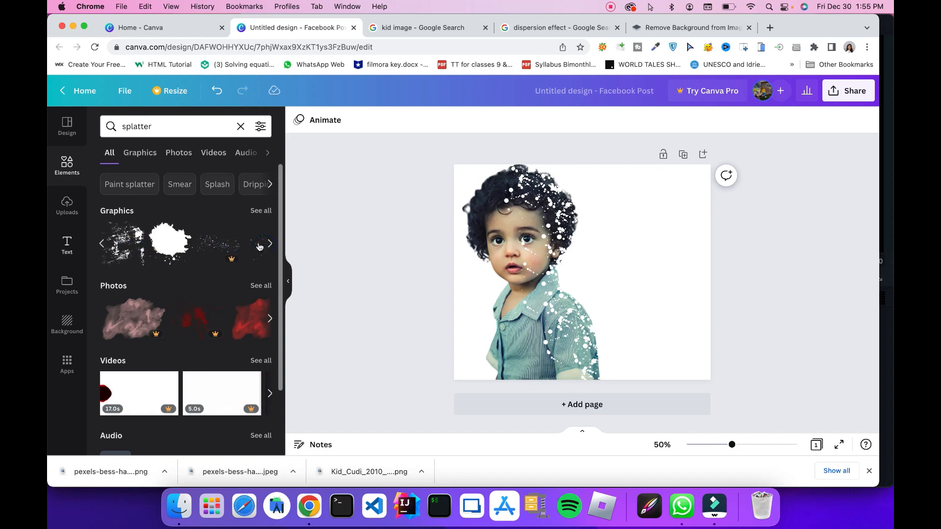
left_click(99, 245)
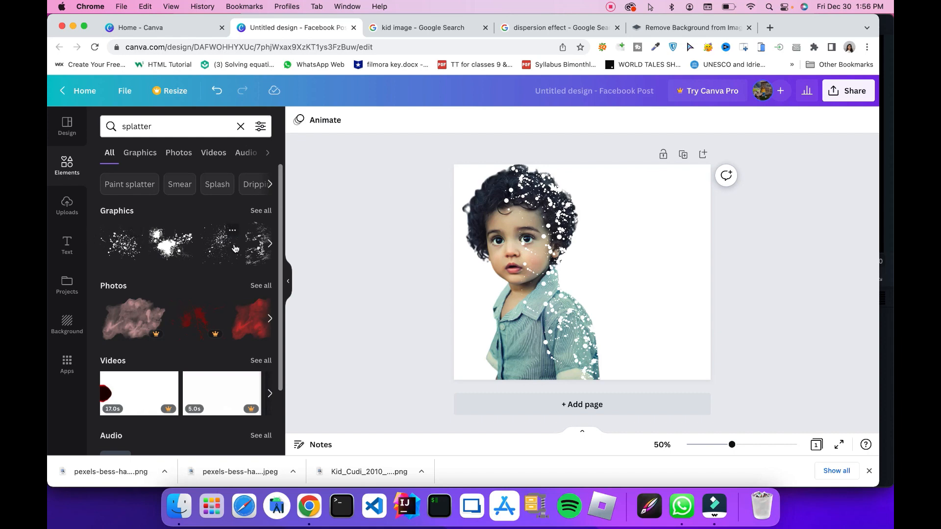
left_click_drag(523, 219, 613, 205)
left_click_drag(649, 247, 682, 280)
left_click_drag(647, 239, 594, 211)
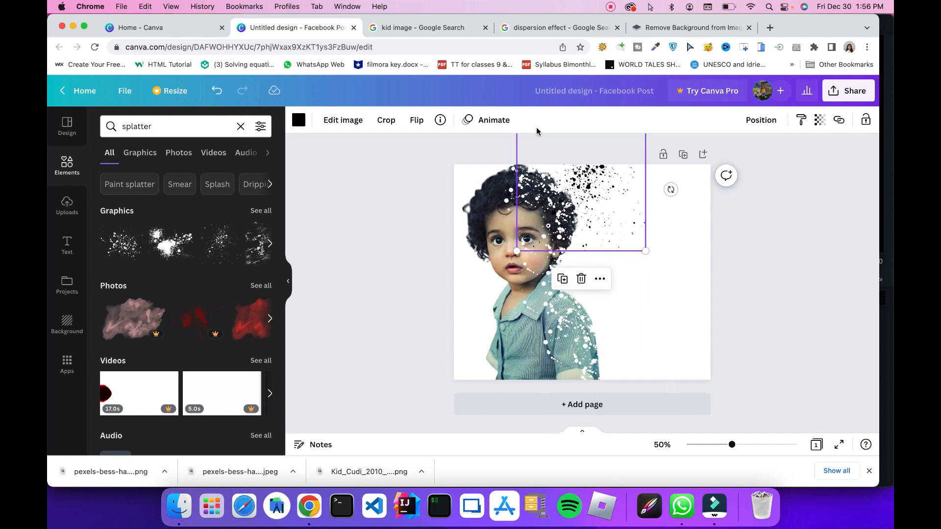
left_click_drag(602, 169, 598, 176)
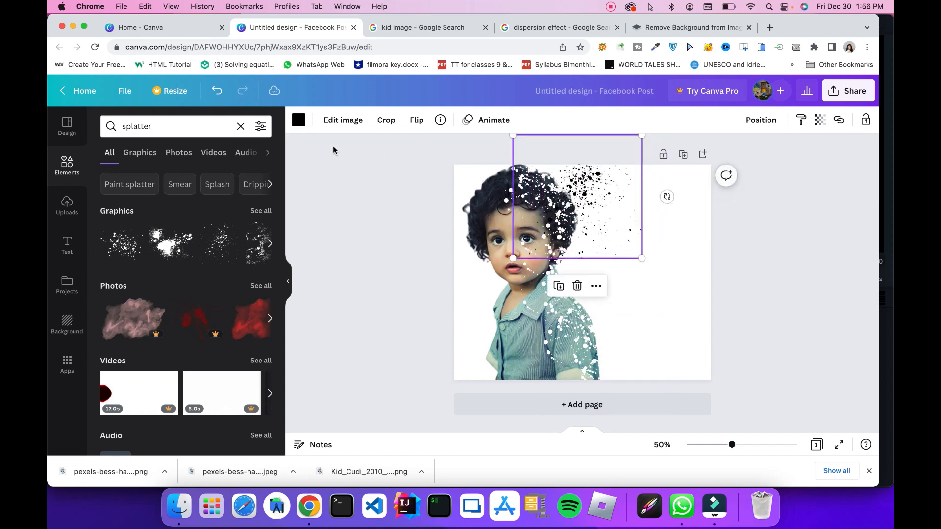
Nudge the fine splatter closer to the hair and recolour it with the dark navy photo colour
left_click(298, 121)
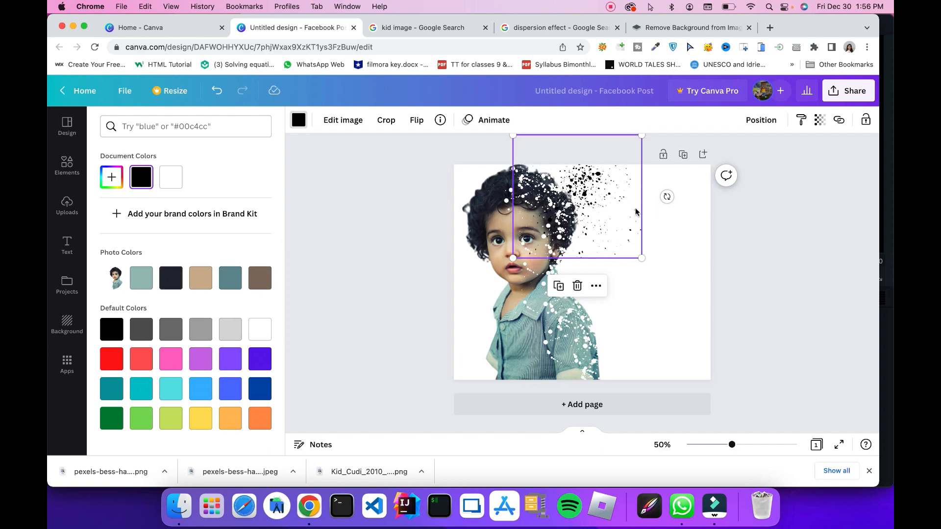
left_click_drag(605, 193, 598, 186)
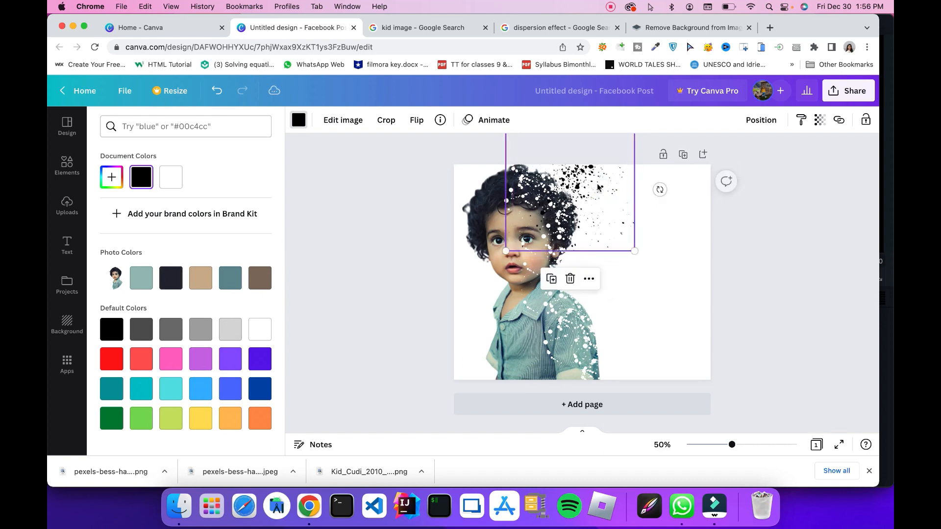
left_click(178, 276)
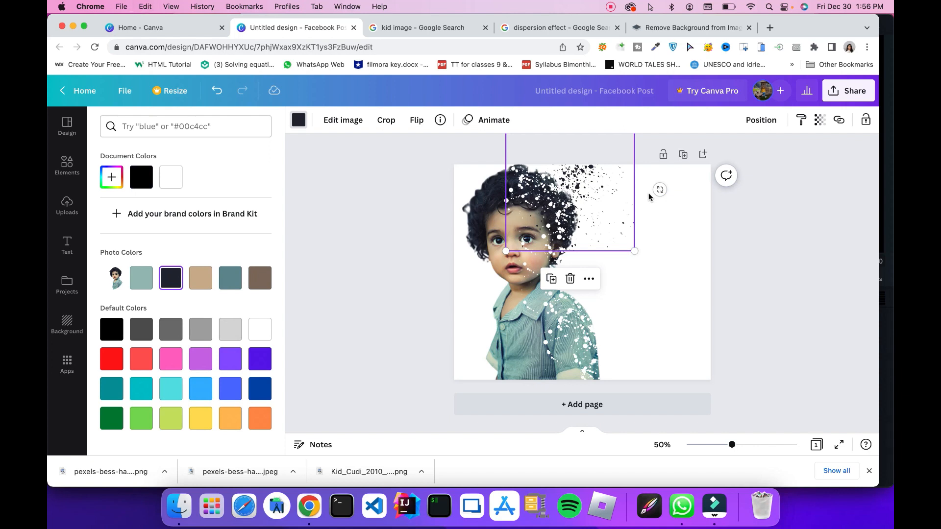
Paste copies of the dark navy splatter and overlap them around the upper right of the child's hair
key("super+v")
left_click_drag(592, 194, 566, 180)
key("super+v")
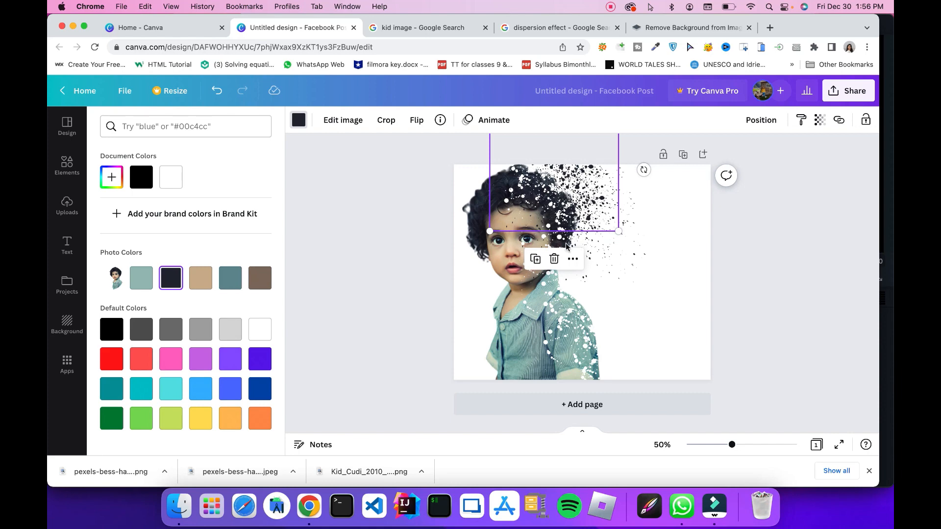
Duplicate the dark navy splatter, move the copy beside the child's face, and recolour it with the tan photo colour
left_click(573, 258)
left_click(606, 199)
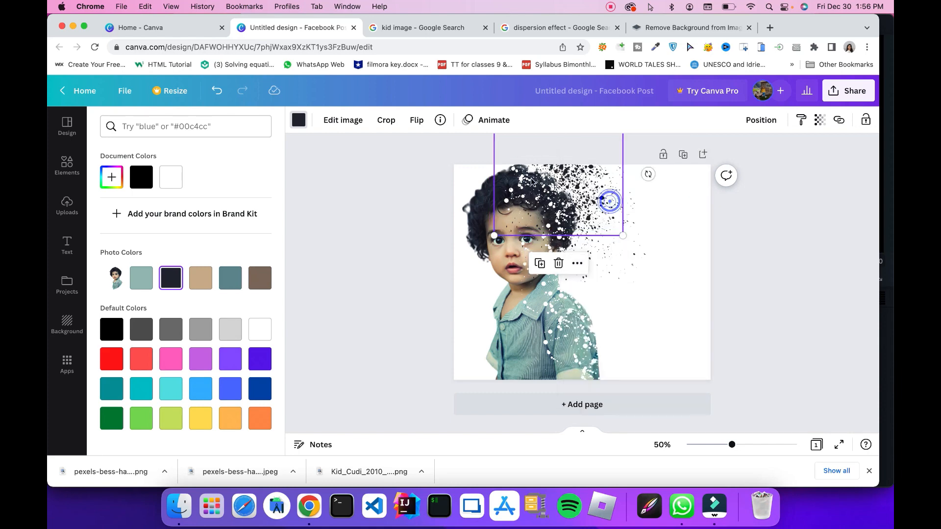
left_click_drag(537, 189, 559, 265)
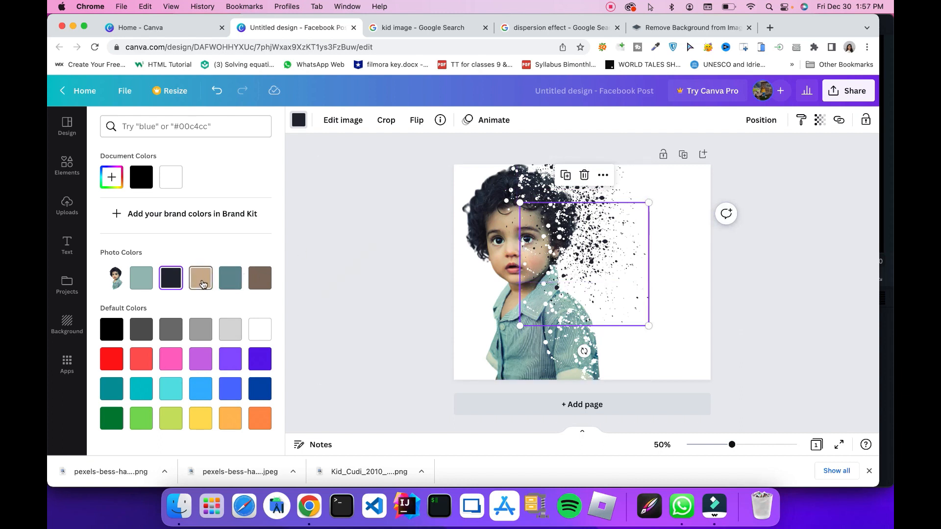
left_click(201, 283)
mouse_move(592, 283)
left_mouse_down()
mouse_move(582, 264)
mouse_move(589, 285)
left_mouse_up()
Duplicate the tan splatter and spread the copies outward to the right of the child's face
key("super+v")
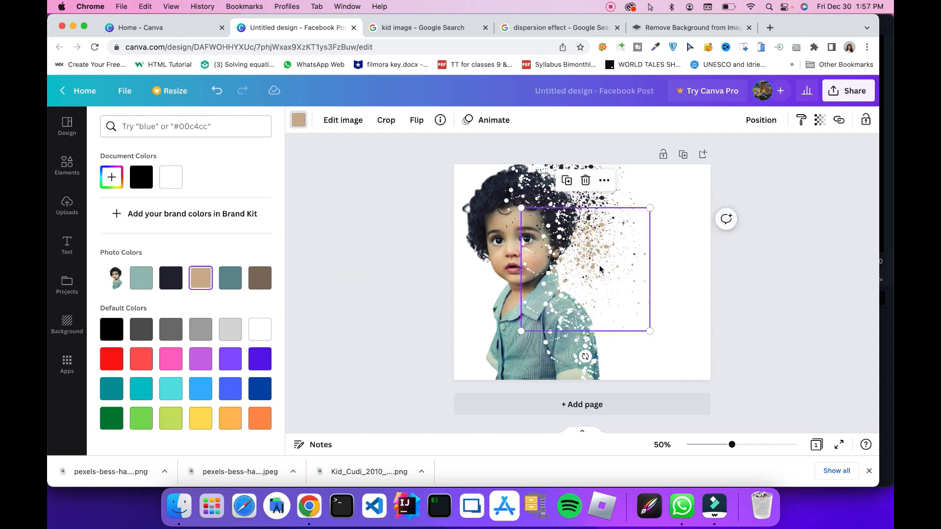
left_click(605, 182)
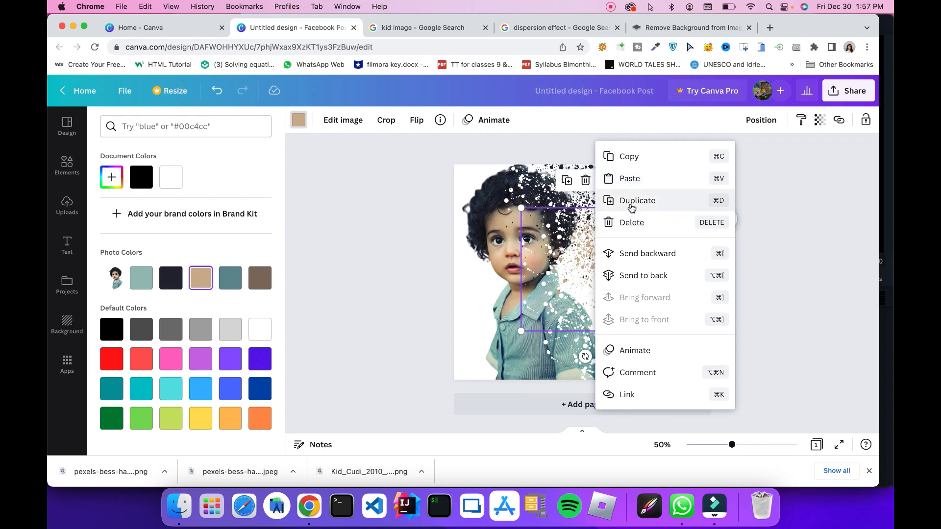
left_click(581, 251)
left_click_drag(601, 260, 664, 215)
key("super+v")
left_click_drag(547, 289, 638, 293)
Move another tan splatter copy over the right side of the shirt and recolour it with the light green photo colour
key("super+v")
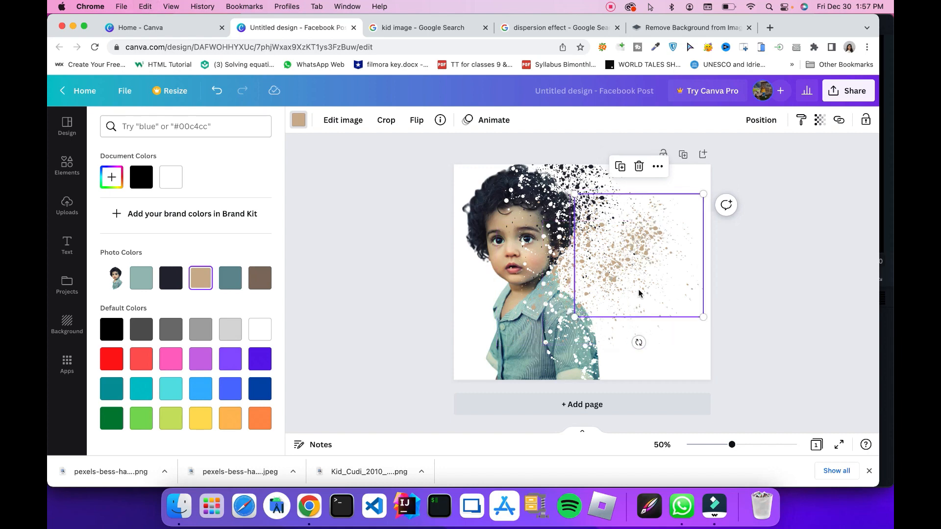
left_click_drag(650, 240, 613, 311)
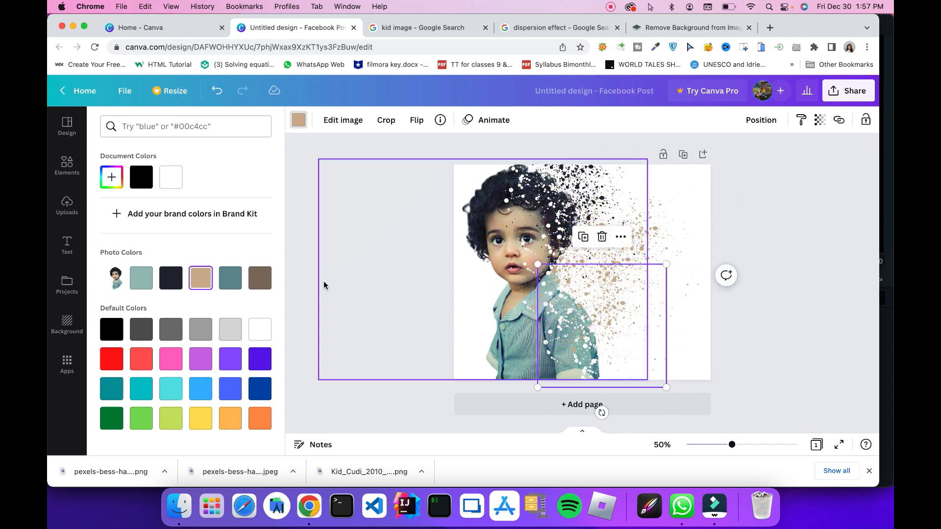
left_click(141, 278)
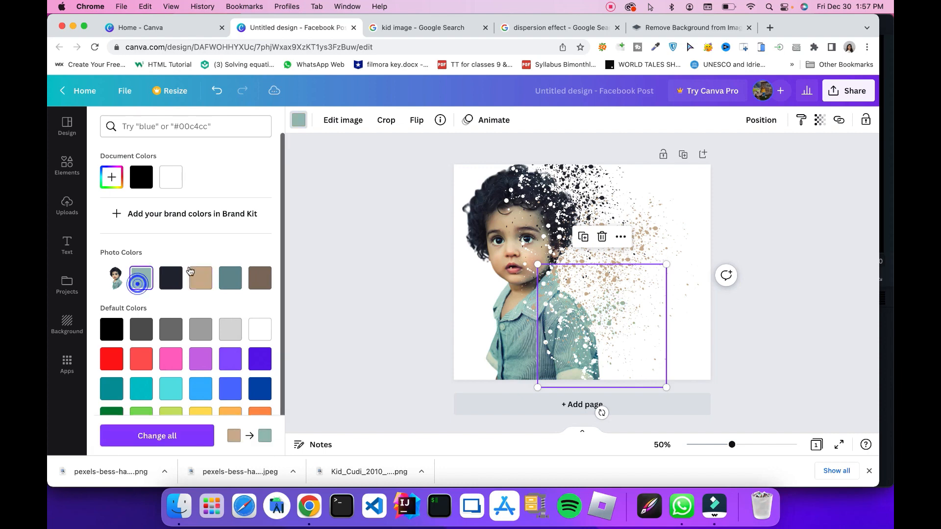
Place a green splatter copy to the right of the shirt and recolour it with the darker teal photo colour
left_click_drag(606, 332, 667, 337)
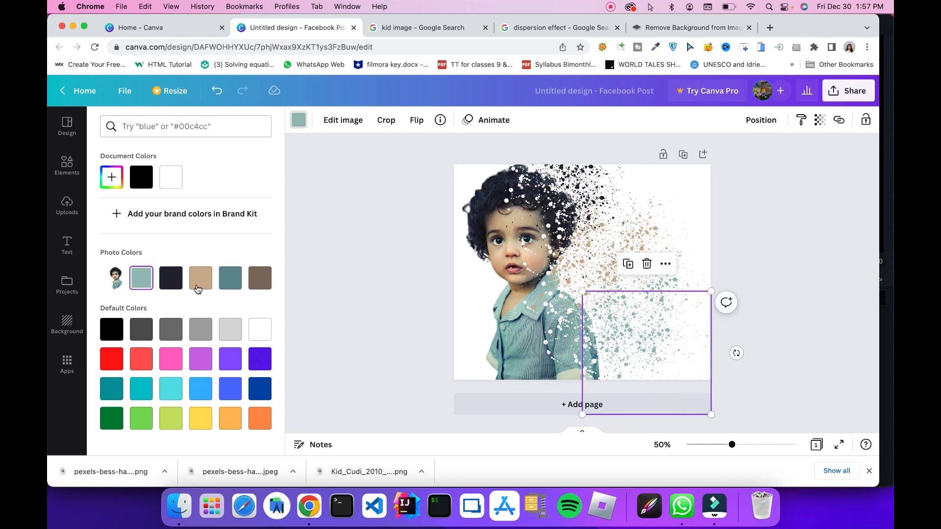
left_click(234, 283)
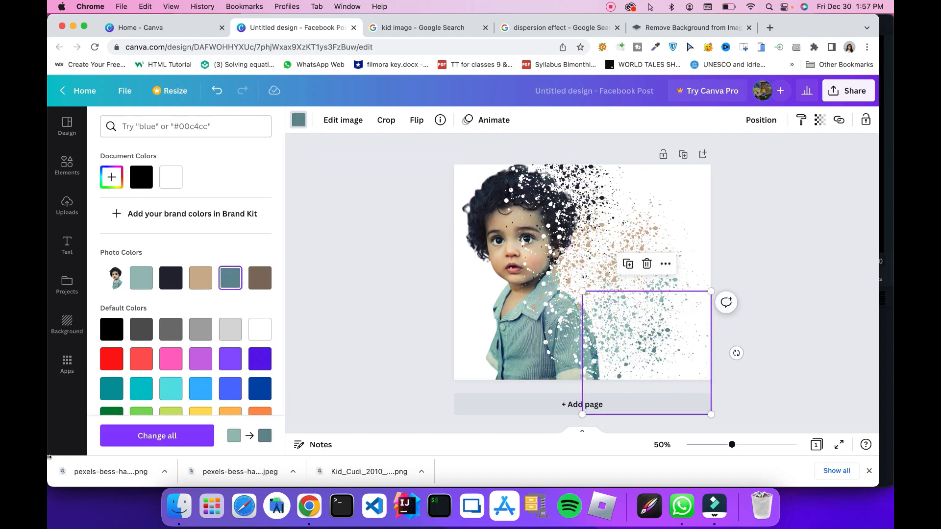
left_click_drag(658, 374, 647, 343)
Duplicate the tan splatter, move the copy closer to the child's face, and deselect it
left_click(592, 233)
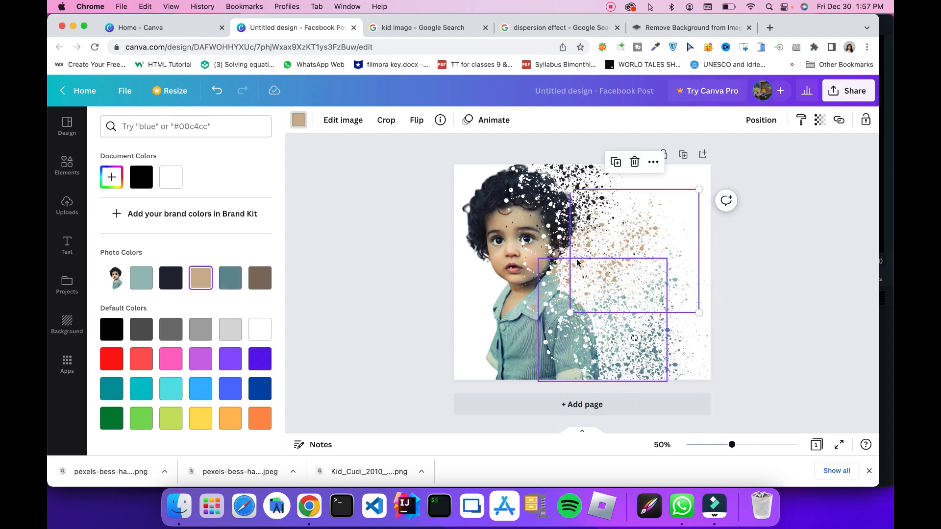
key("super+d")
left_click_drag(614, 247, 565, 250)
left_click(818, 285)
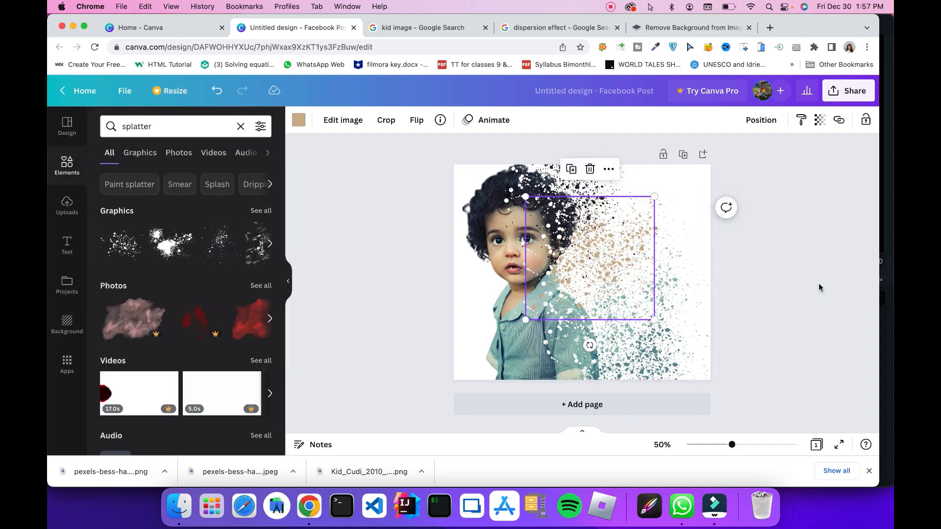
left_click(818, 284)
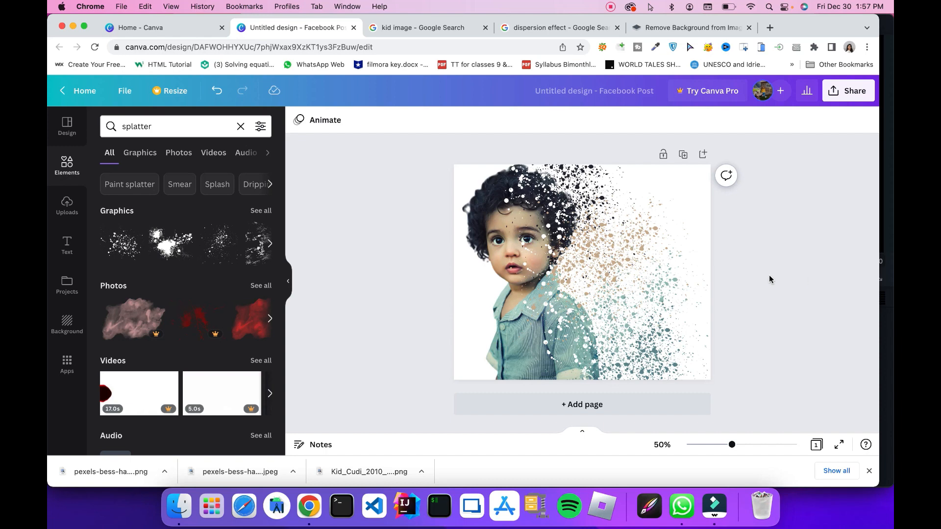
left_click(639, 339)
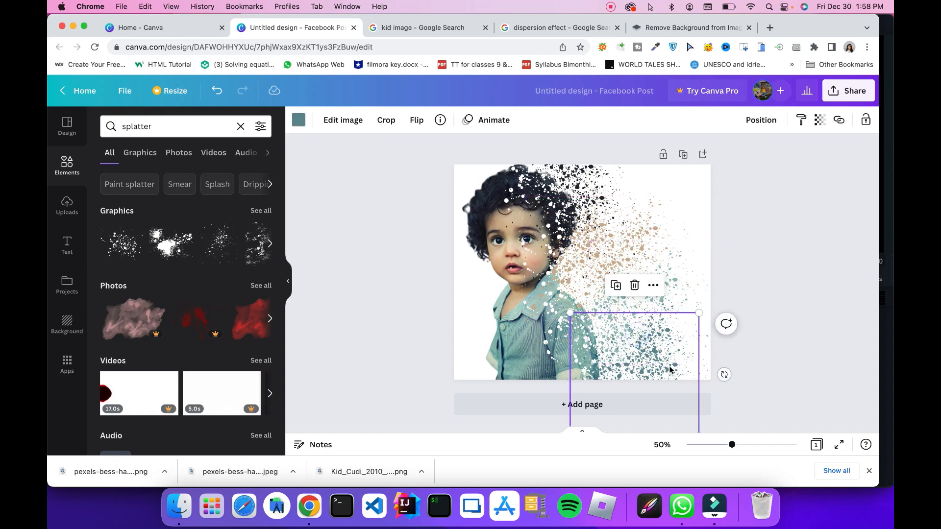
left_click(802, 195)
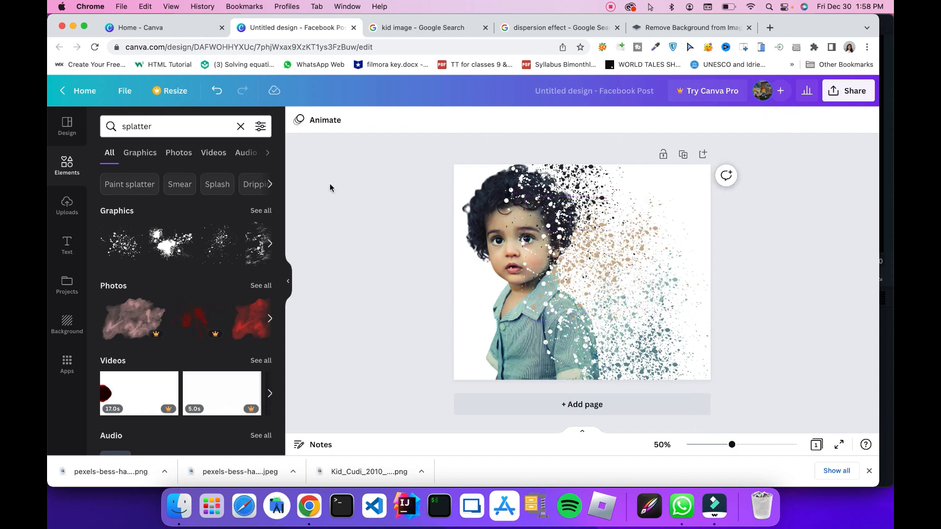
Add a heading reading "DISPERSION EFFECT" across the lower part of the photo design
left_click(72, 243)
left_click_drag(155, 209, 550, 337)
type("D")
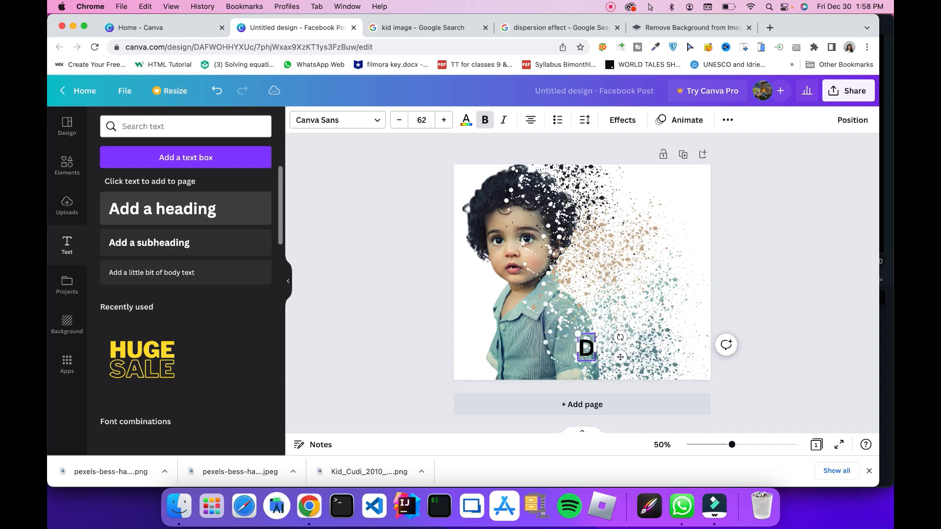
type("ISPERSION EFFECT")
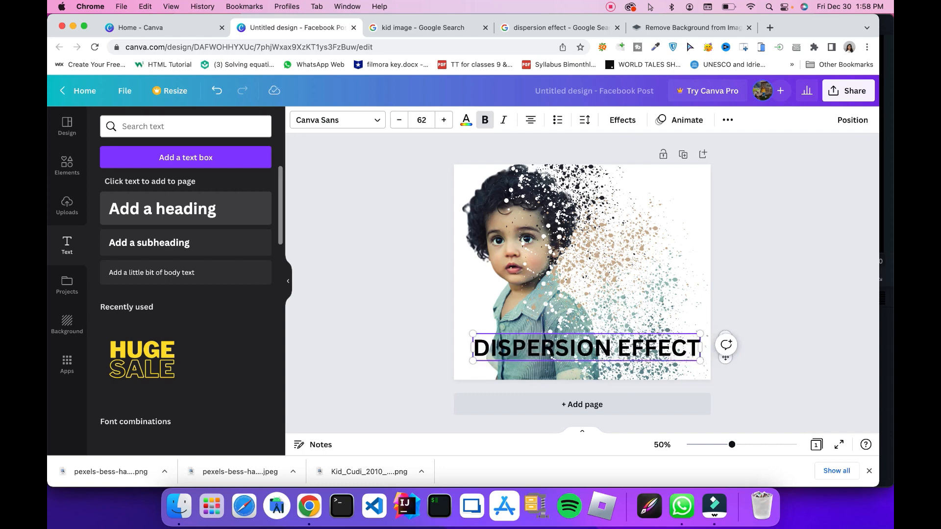
Change the heading's font to Sports World, reduce its size until it fits on one line, and deselect it
key("super+a")
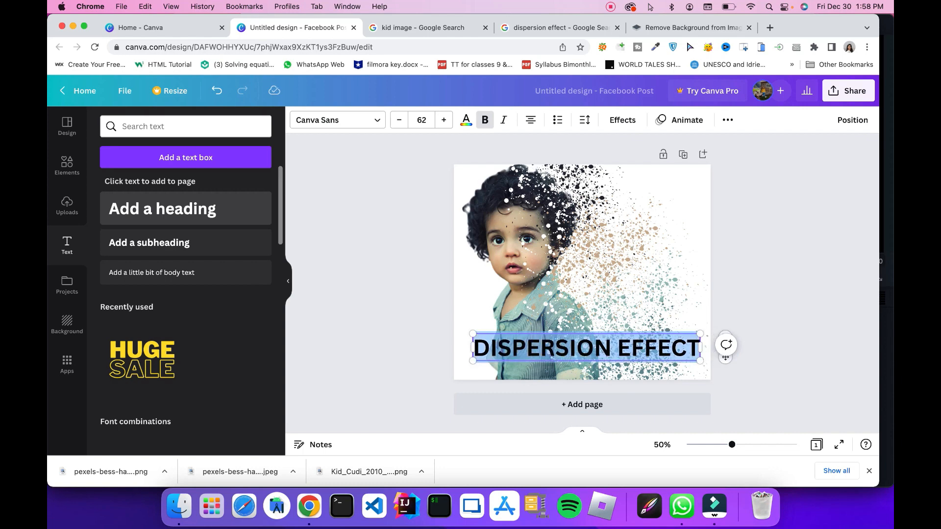
left_click(378, 120)
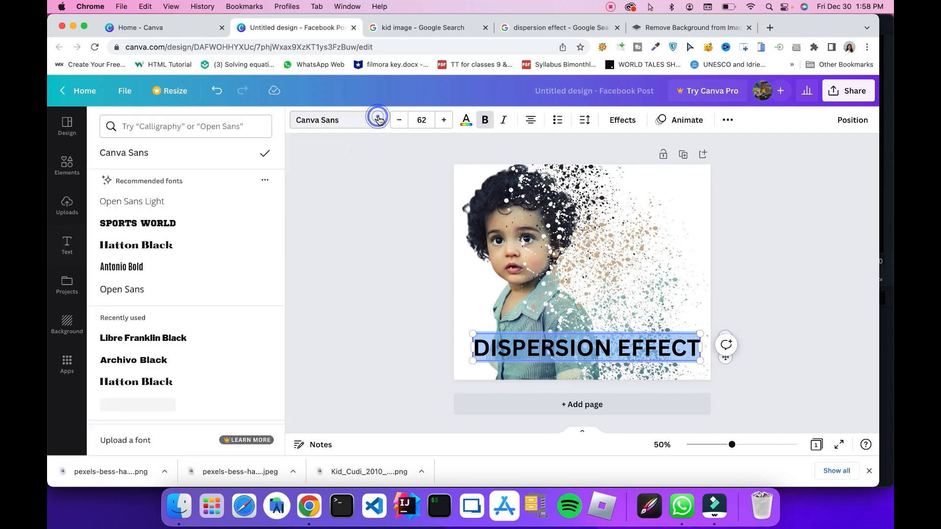
left_click(136, 406)
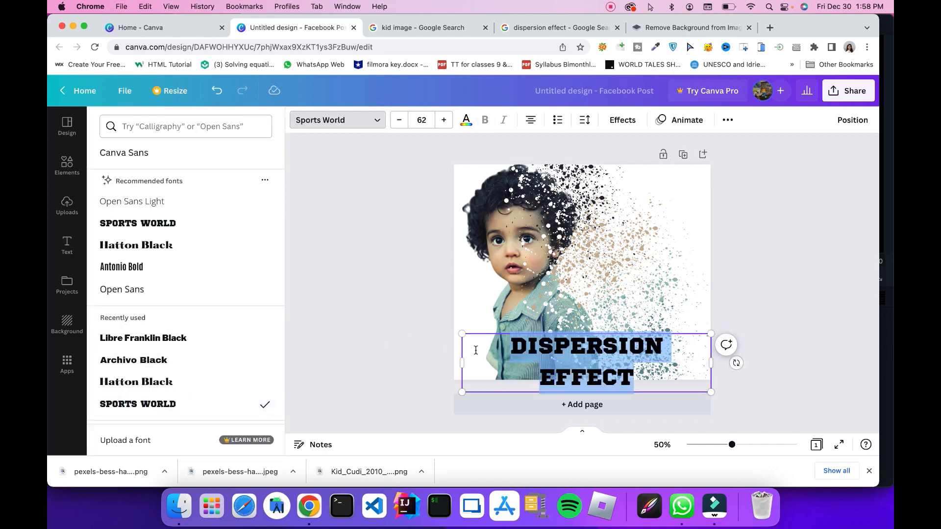
left_click(399, 120)
left_click(399, 120)
left_click(399, 121)
left_click(399, 120)
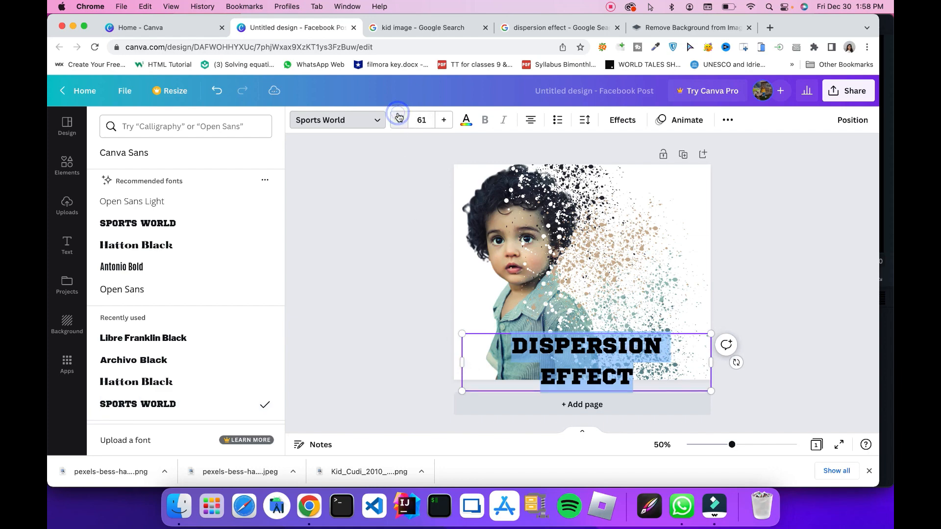
left_click(399, 120)
left_click(399, 120)
left_click(440, 265)
left_click(439, 265)
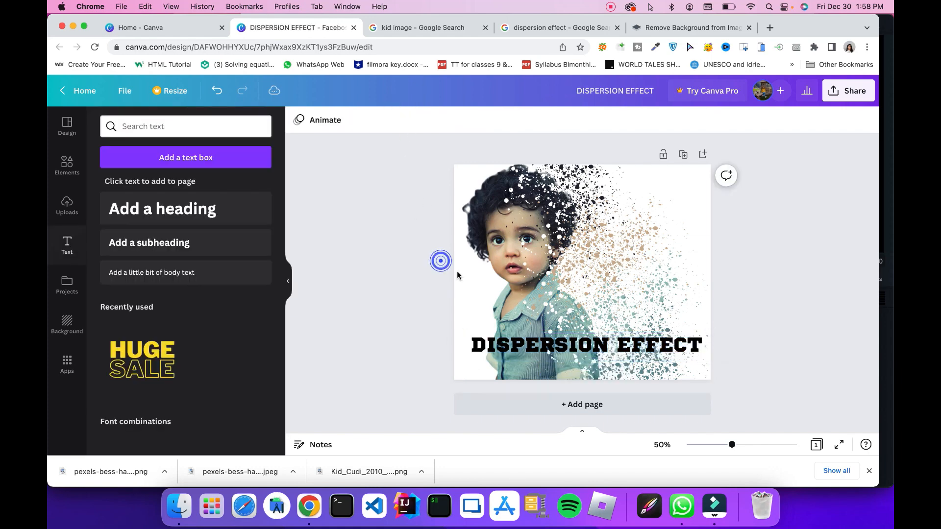
Move the "DISPERSION EFFECT" heading slightly down and to the right, leaving nothing selected
left_click(617, 354)
left_click_drag(617, 354, 625, 353)
left_click(804, 322)
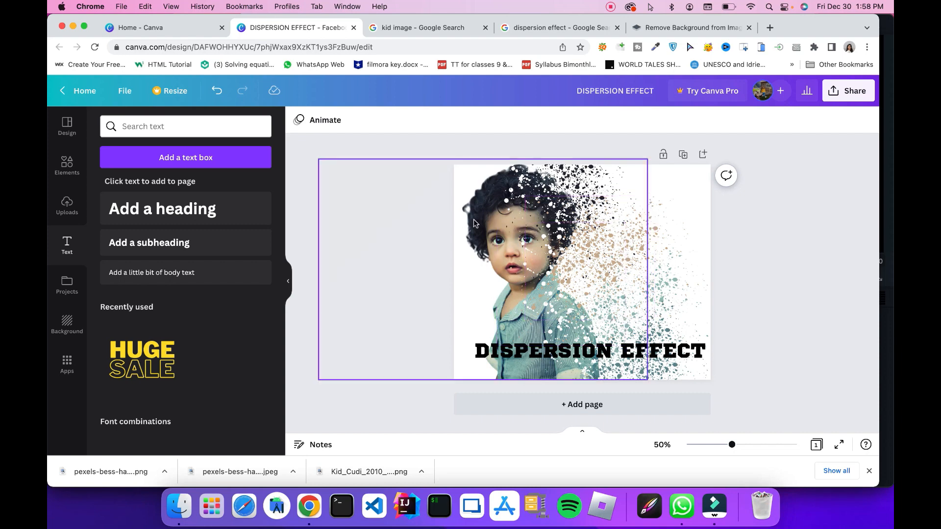
left_click(663, 259)
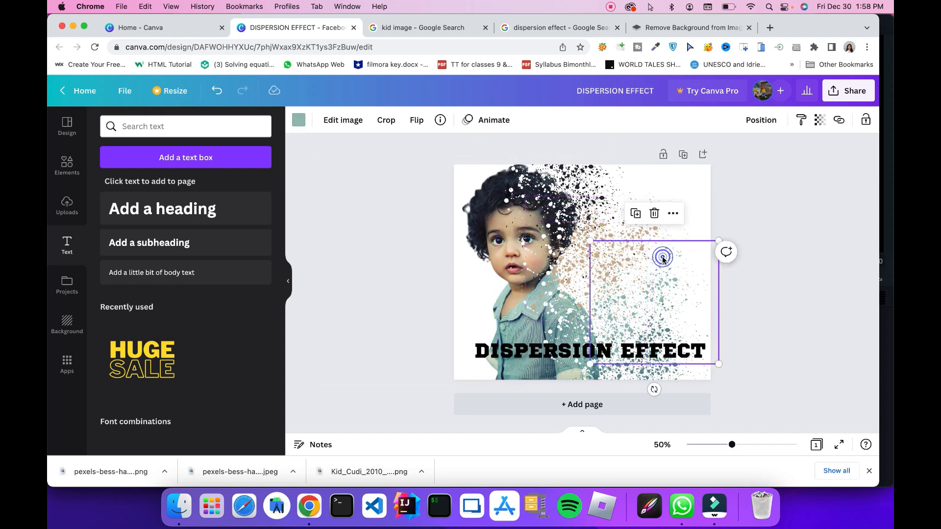
left_click(765, 372)
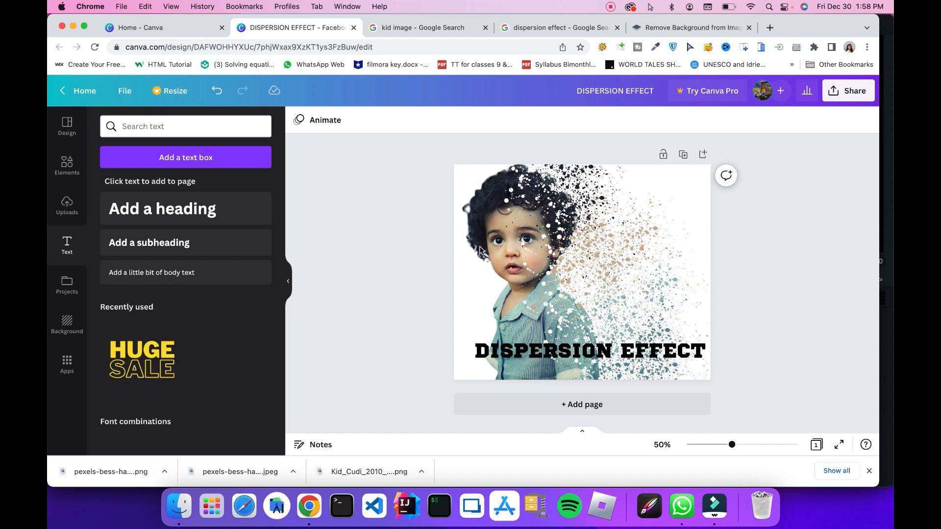
Switch to the dispersion effect image search and preview the "Dispersion Effect ~ Photoshop Tutorial" picture for comparison
left_click(554, 28)
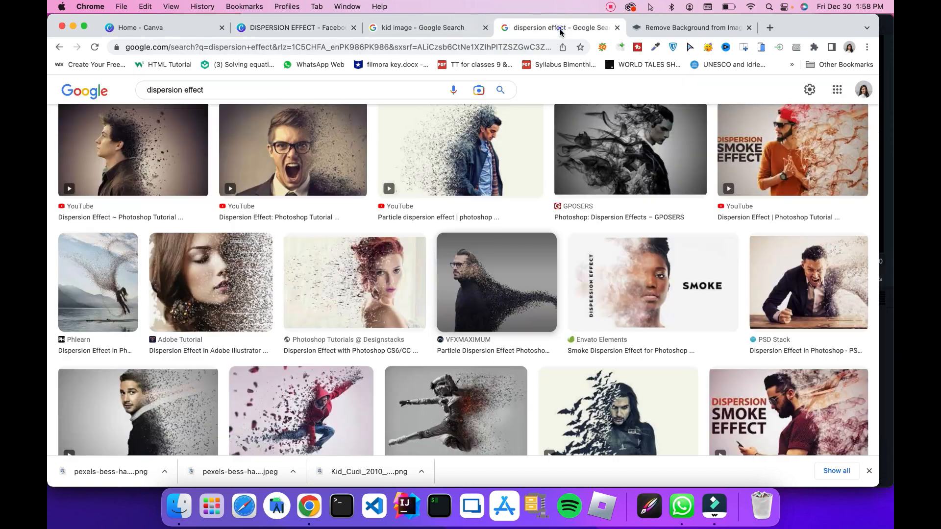
left_click(98, 152)
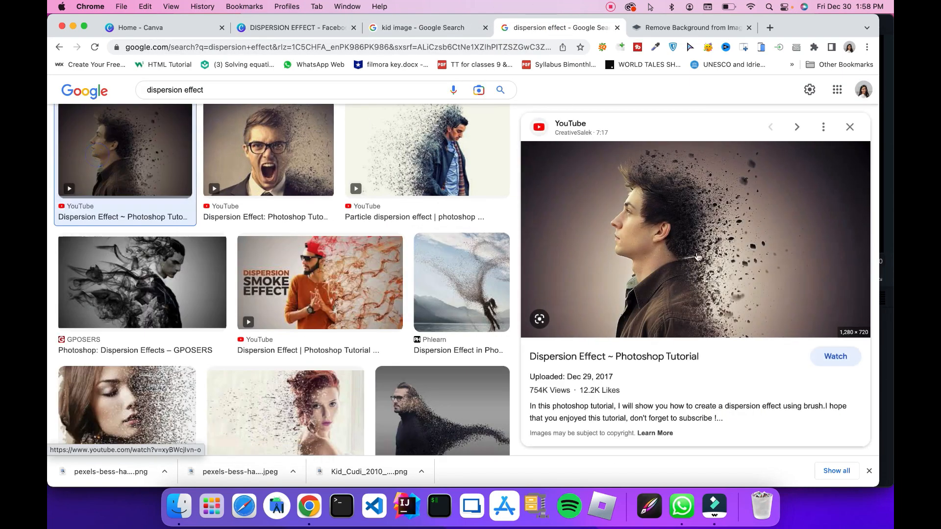